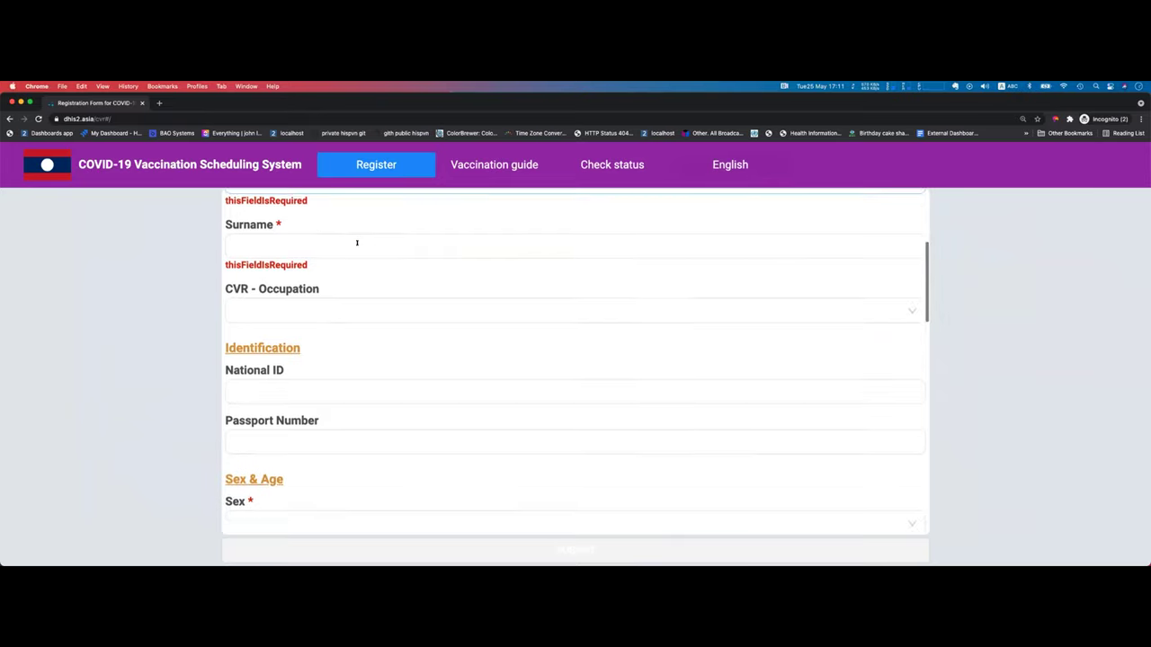
Step: In Vaccination Scheduling, choose CH Mahosod as the vaccination site
{"action": "scroll", "coordinate": [356, 243], "scroll_direction": "down", "scroll_amount": 6}
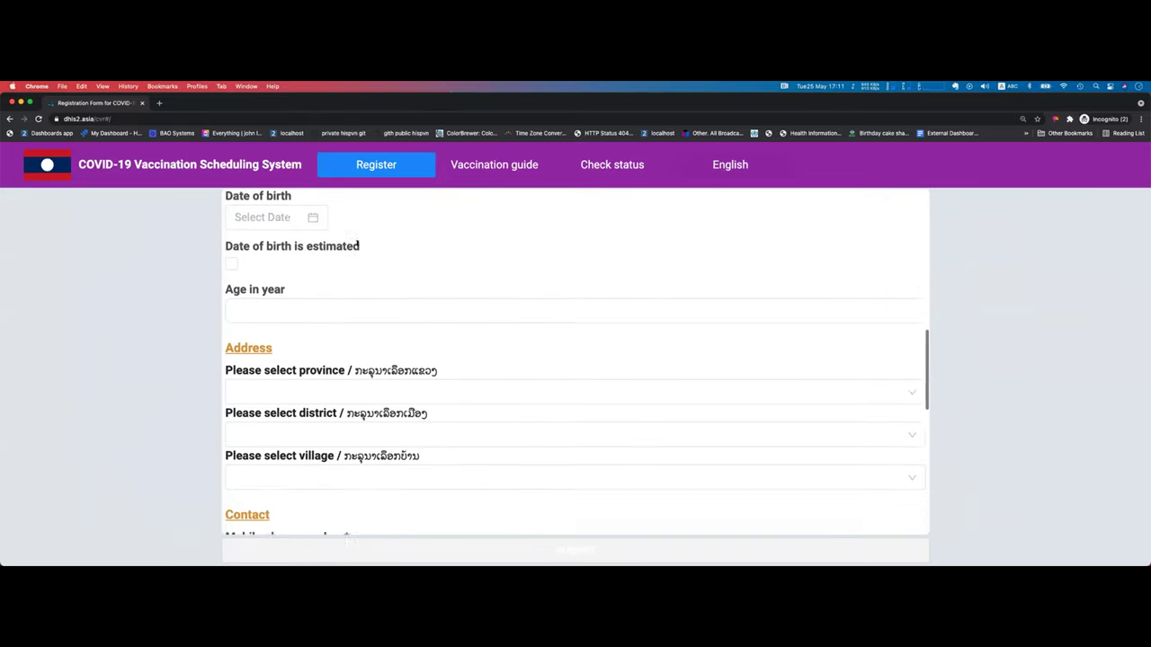
{"action": "scroll", "coordinate": [356, 242], "scroll_direction": "down", "scroll_amount": 5}
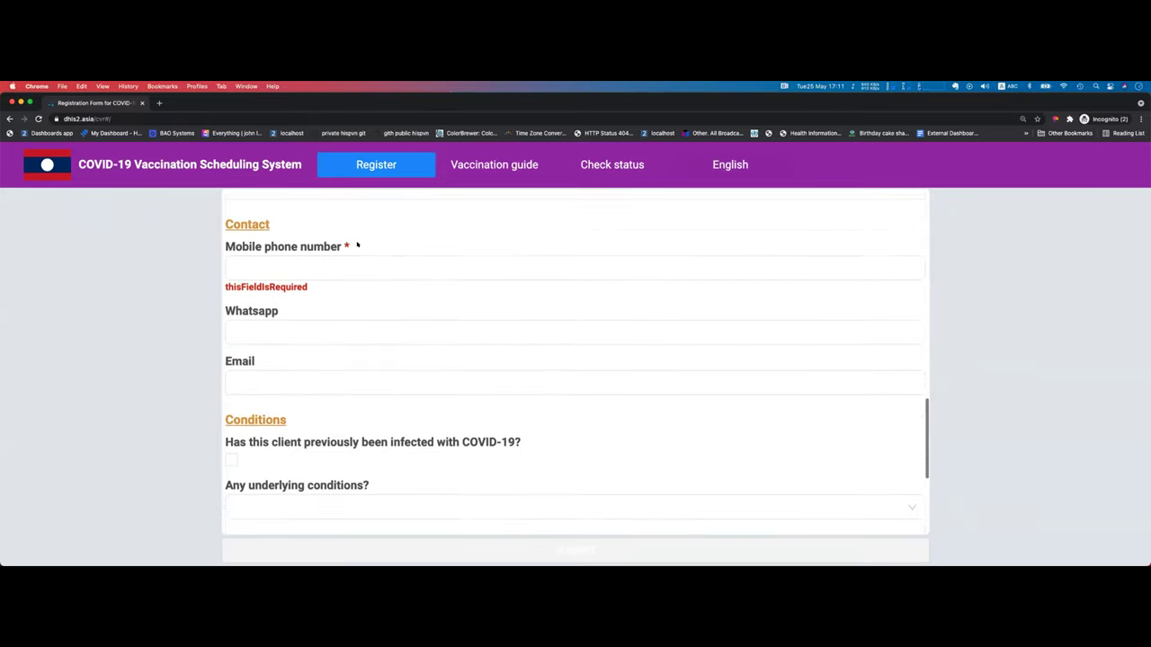
Step: Set the vaccination appointment date to the 28th
{"action": "scroll", "coordinate": [356, 255], "scroll_direction": "down", "scroll_amount": 2}
{"action": "left_click", "coordinate": [332, 355]}
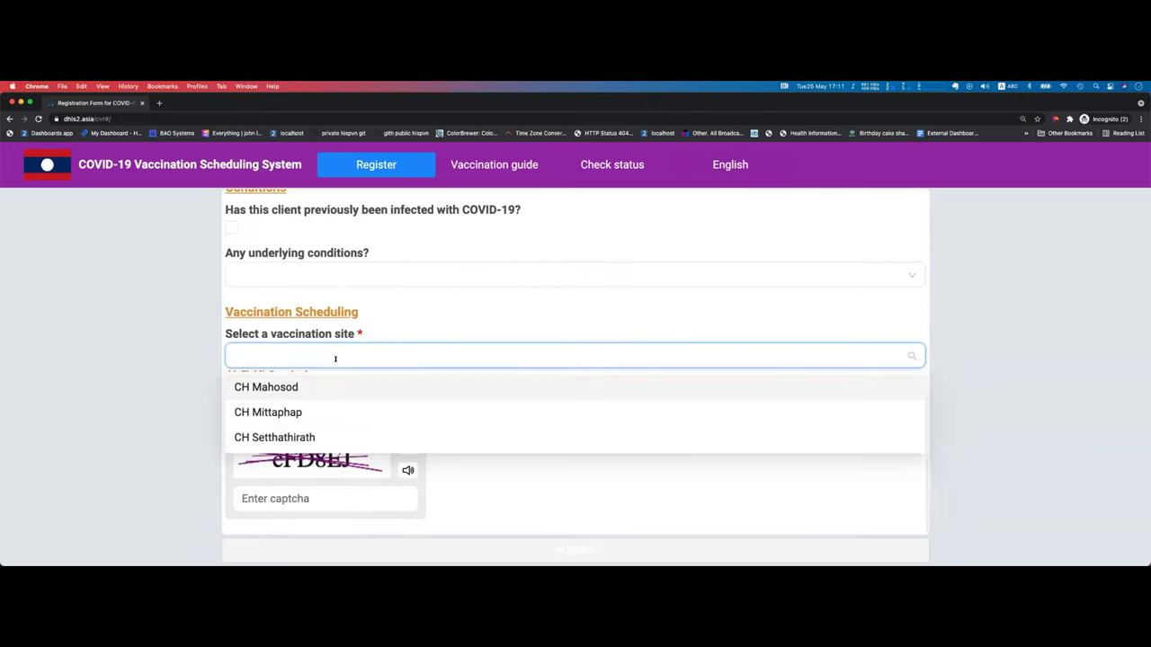
{"action": "left_click", "coordinate": [329, 387]}
{"action": "scroll", "coordinate": [385, 393], "scroll_direction": "down", "scroll_amount": 4}
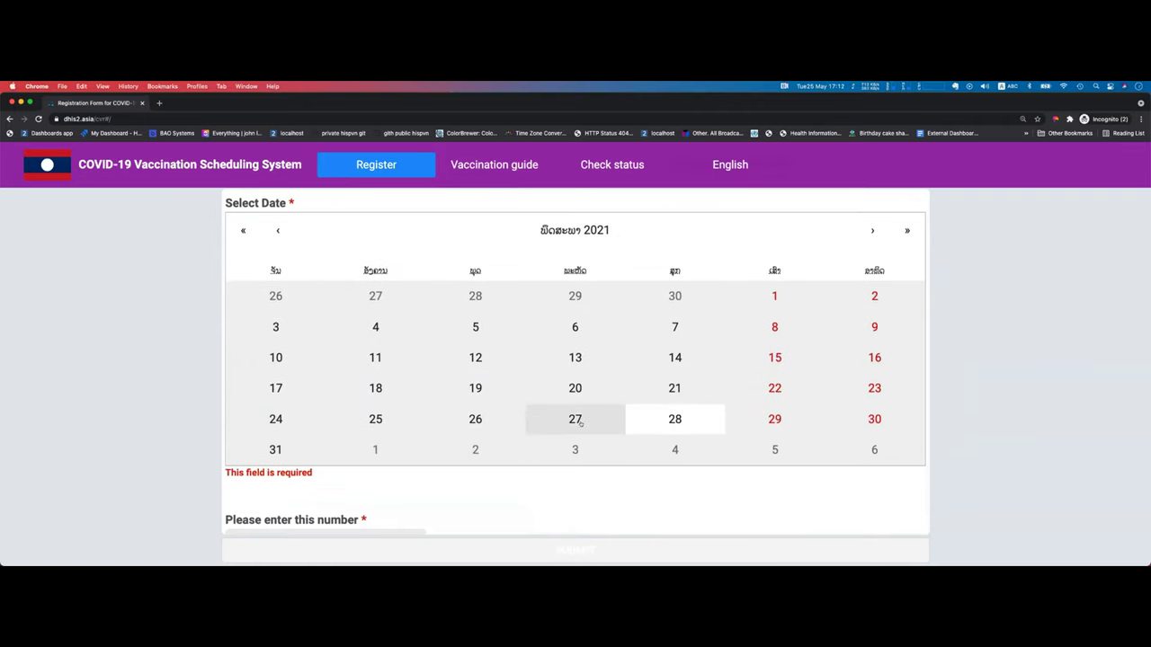
{"action": "left_click", "coordinate": [580, 423]}
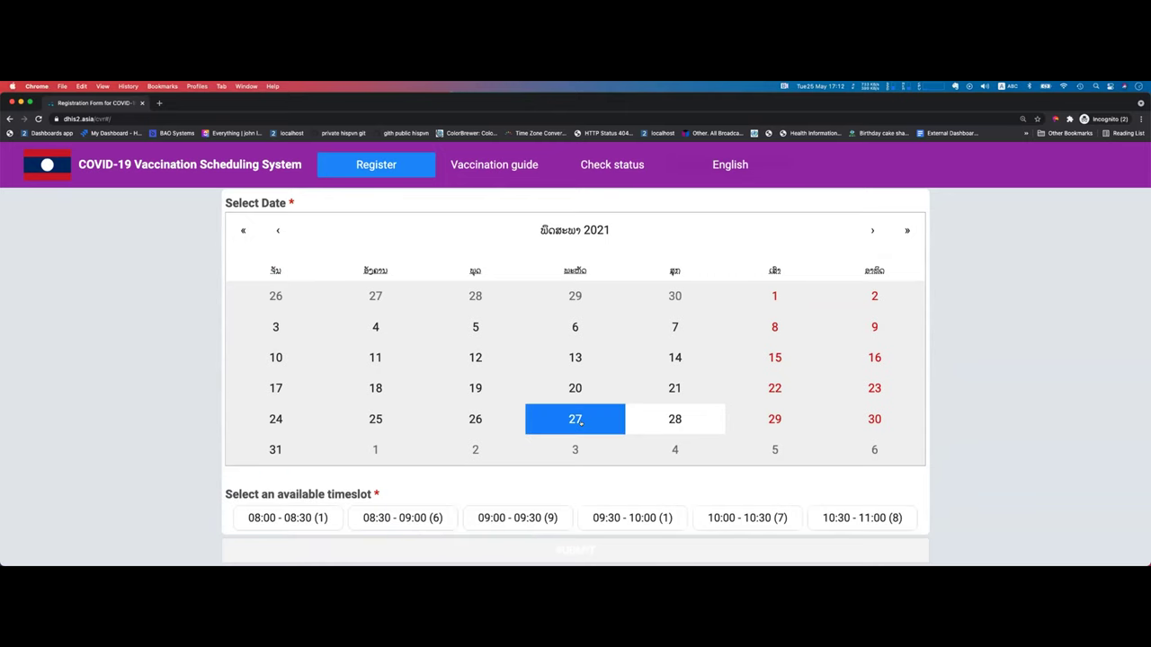
{"action": "scroll", "coordinate": [580, 421], "scroll_direction": "down", "scroll_amount": 3}
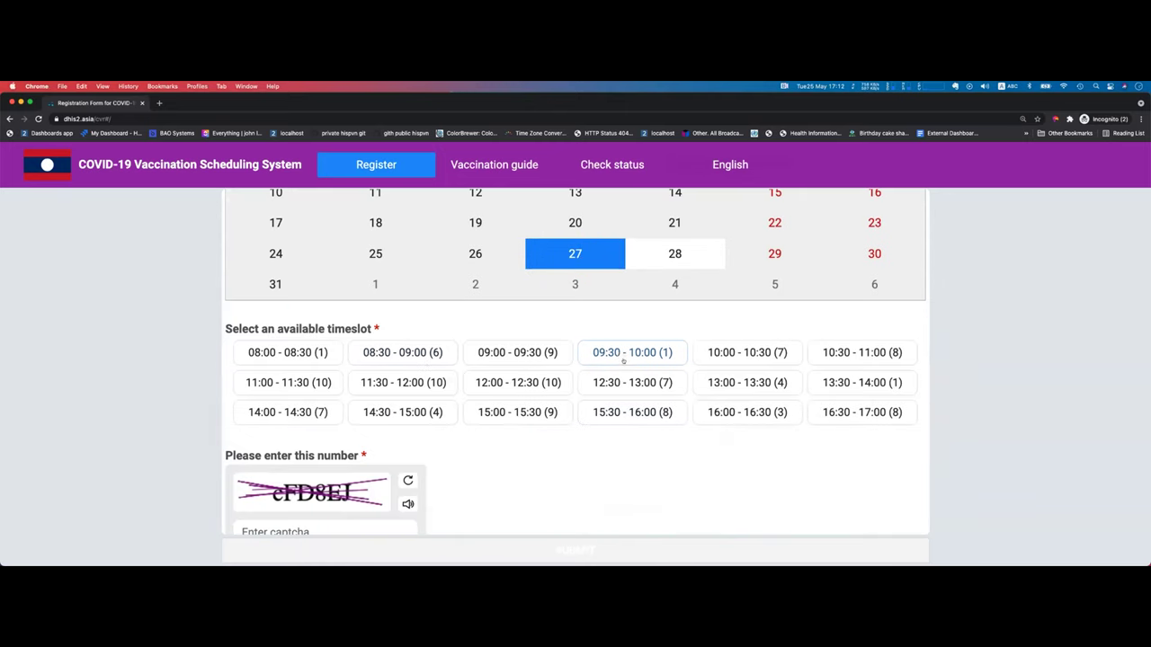
{"action": "left_click", "coordinate": [656, 260]}
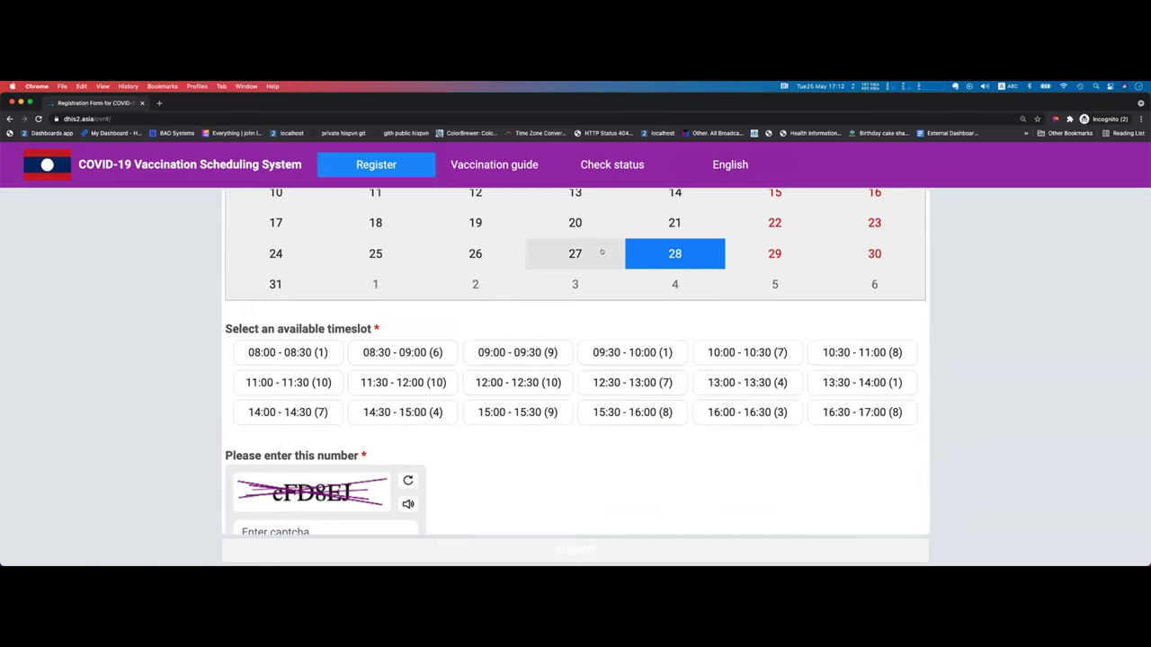
Step: Return to the top of the form and switch to checking registration status
{"action": "scroll", "coordinate": [508, 385], "scroll_direction": "up", "scroll_amount": 8}
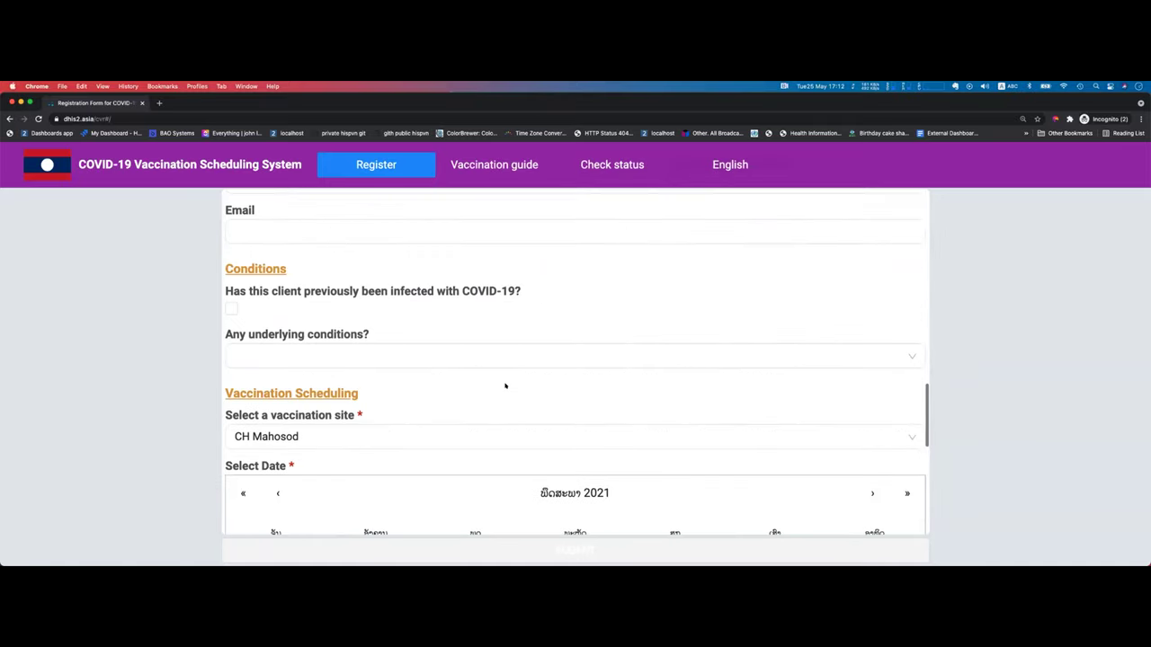
{"action": "scroll", "coordinate": [505, 386], "scroll_direction": "up", "scroll_amount": 6}
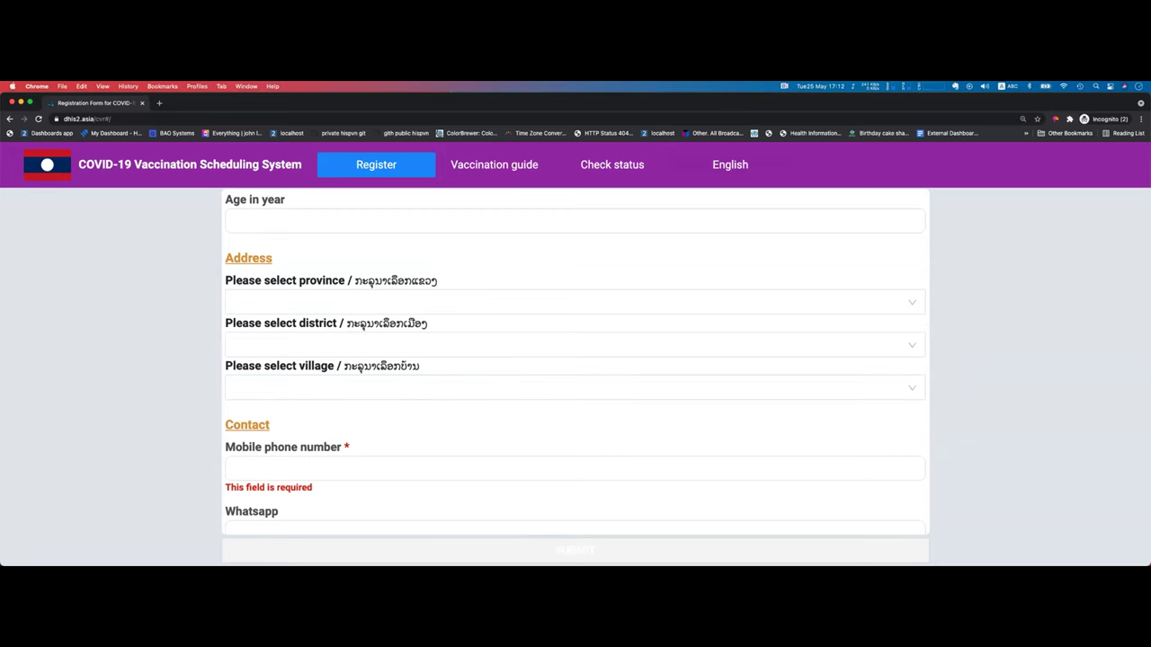
{"action": "key", "text": "ctrl+Up"}
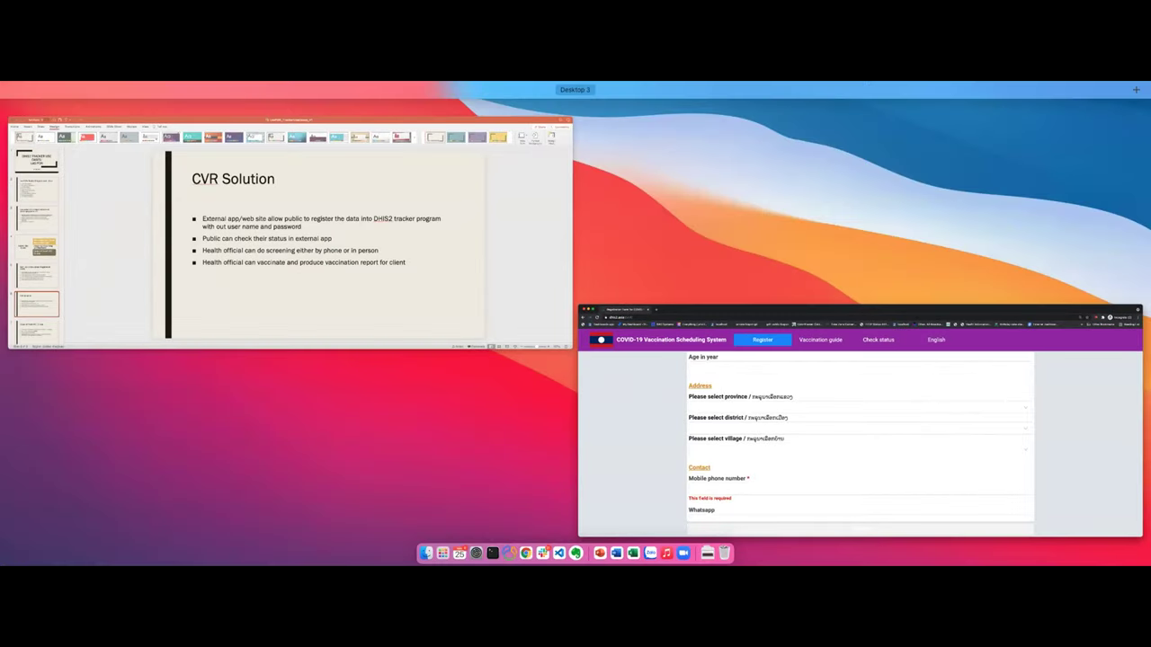
{"action": "key", "text": "ctrl+Up"}
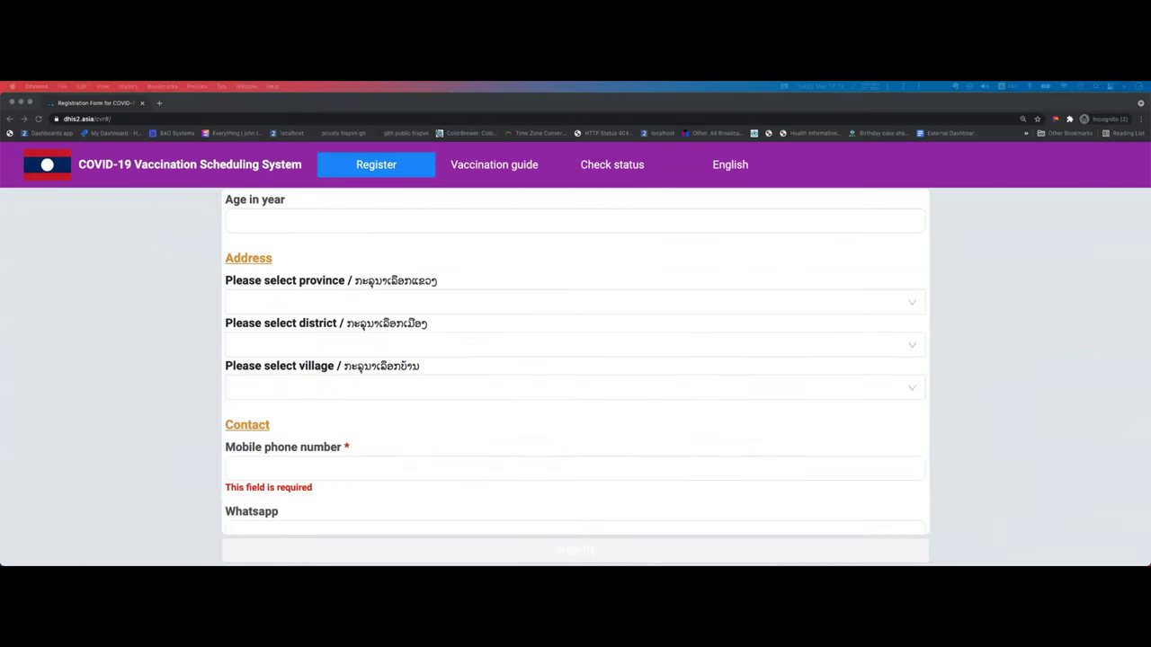
{"action": "left_click", "coordinate": [616, 162]}
Step: Search by National ID with the registrant's pasted ID and run the status check
{"action": "left_click", "coordinate": [475, 216]}
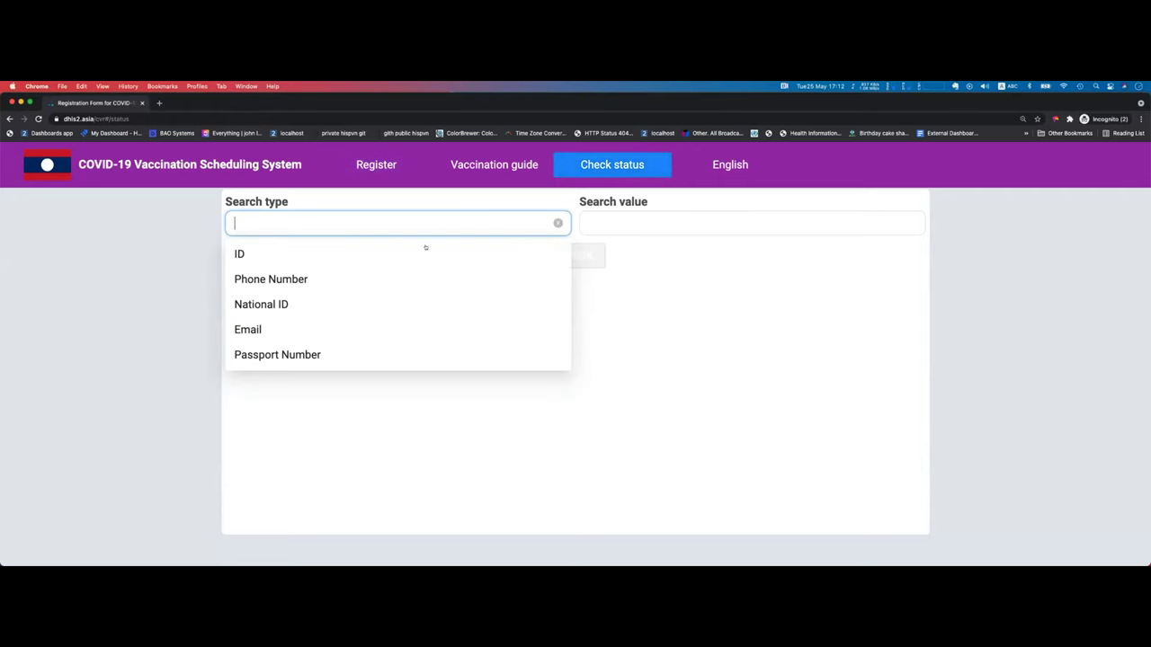
{"action": "left_click", "coordinate": [409, 303]}
{"action": "left_click", "coordinate": [684, 222]}
{"action": "left_click", "coordinate": [587, 257]}
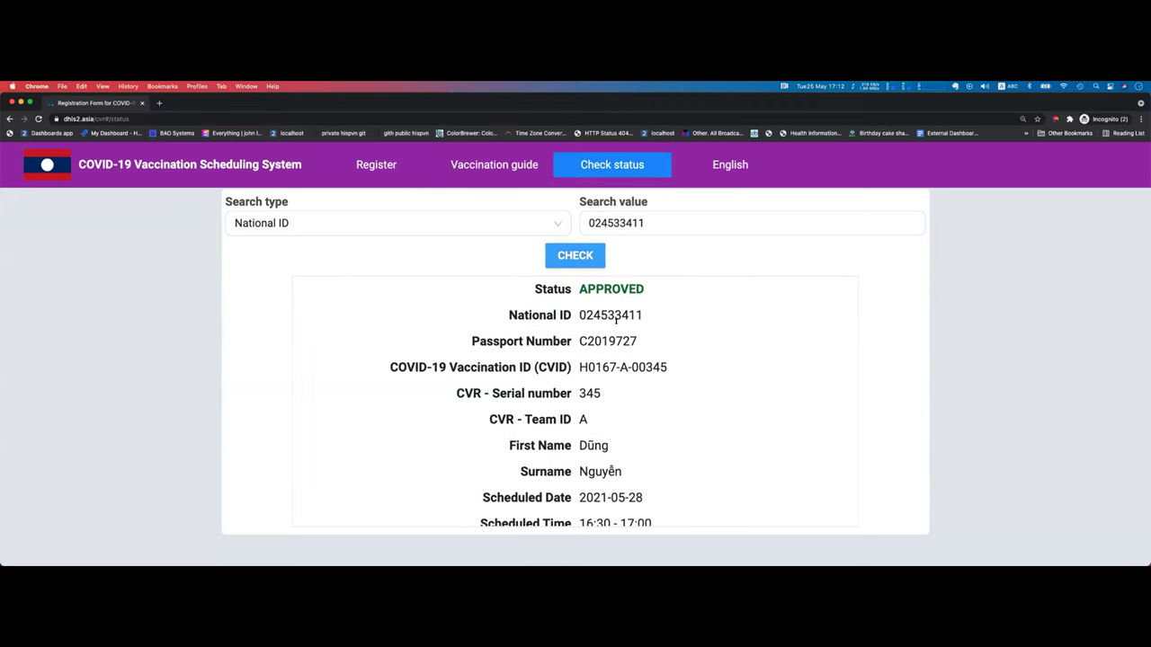
Step: Review the registrant's APPROVED vaccination record, then start a new browser tab
{"action": "scroll", "coordinate": [612, 307], "scroll_direction": "down", "scroll_amount": 1}
{"action": "scroll", "coordinate": [585, 329], "scroll_direction": "down", "scroll_amount": 4}
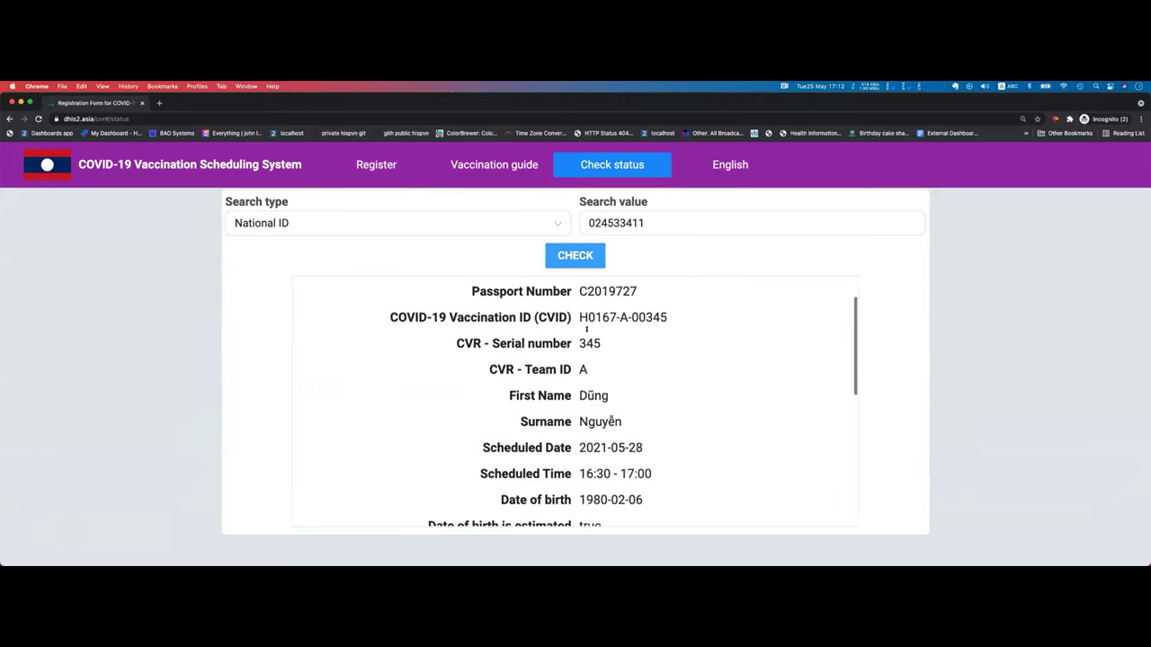
{"action": "scroll", "coordinate": [585, 329], "scroll_direction": "up", "scroll_amount": 6}
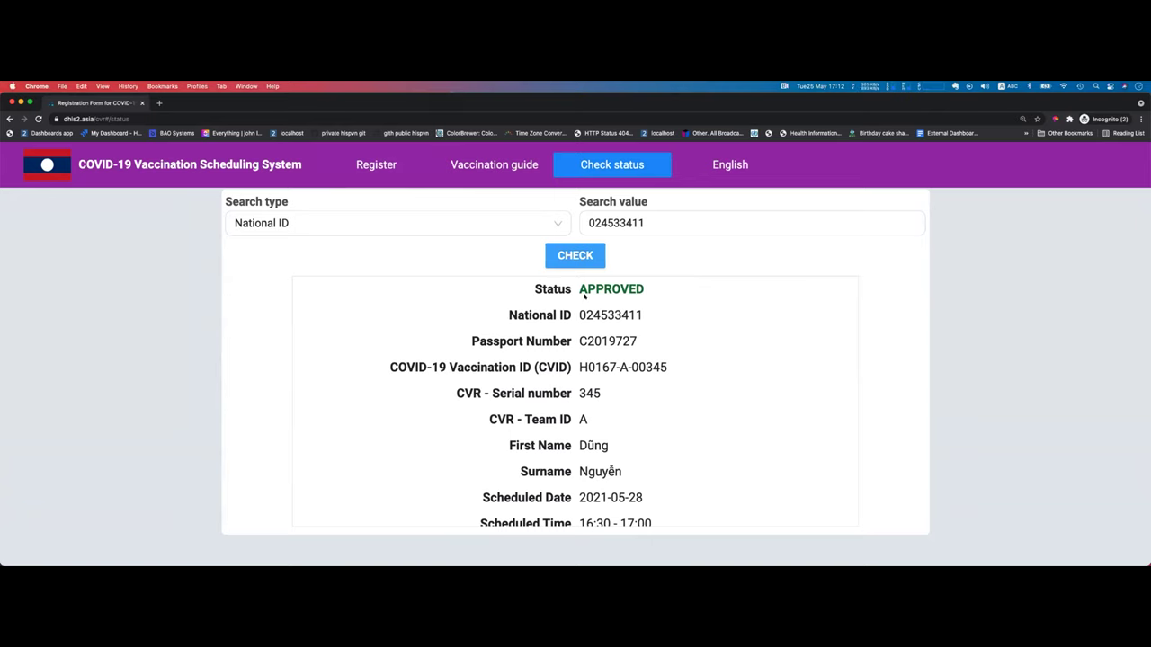
{"action": "left_click_drag", "start_coordinate": [575, 289], "coordinate": [658, 298]}
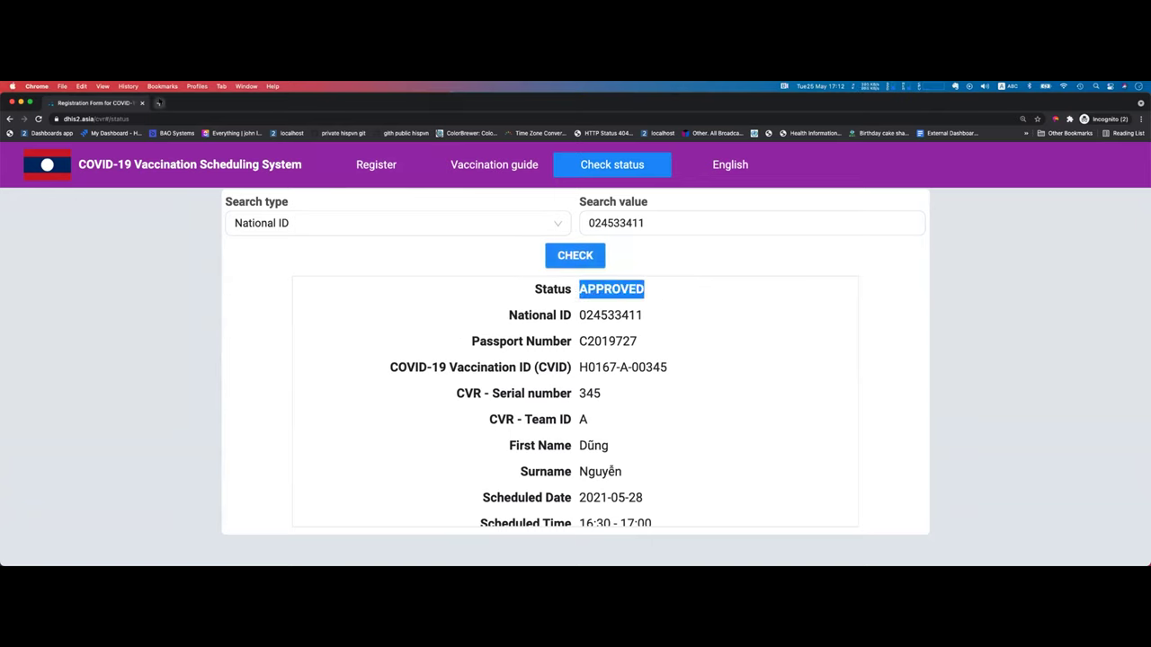
{"action": "left_click", "coordinate": [159, 103]}
Step: Sign in to dhis2.asia/laocovid with saved credentials and bring up the apps list
{"action": "type", "text": "dhis2"}
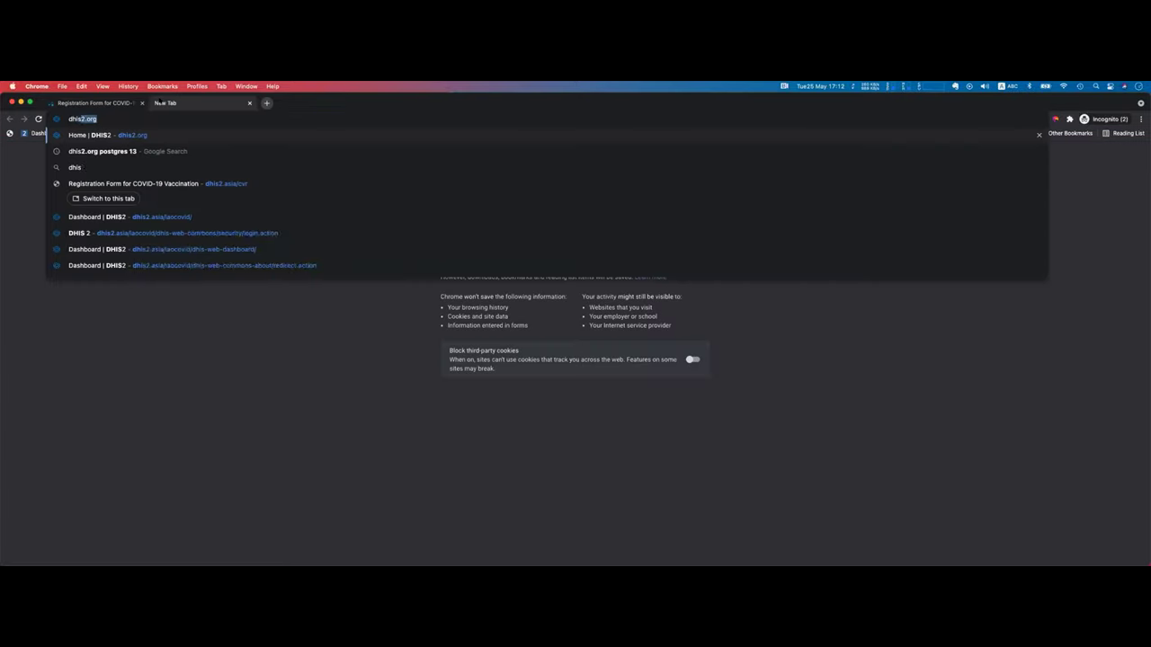
{"action": "type", "text": ".asia/"}
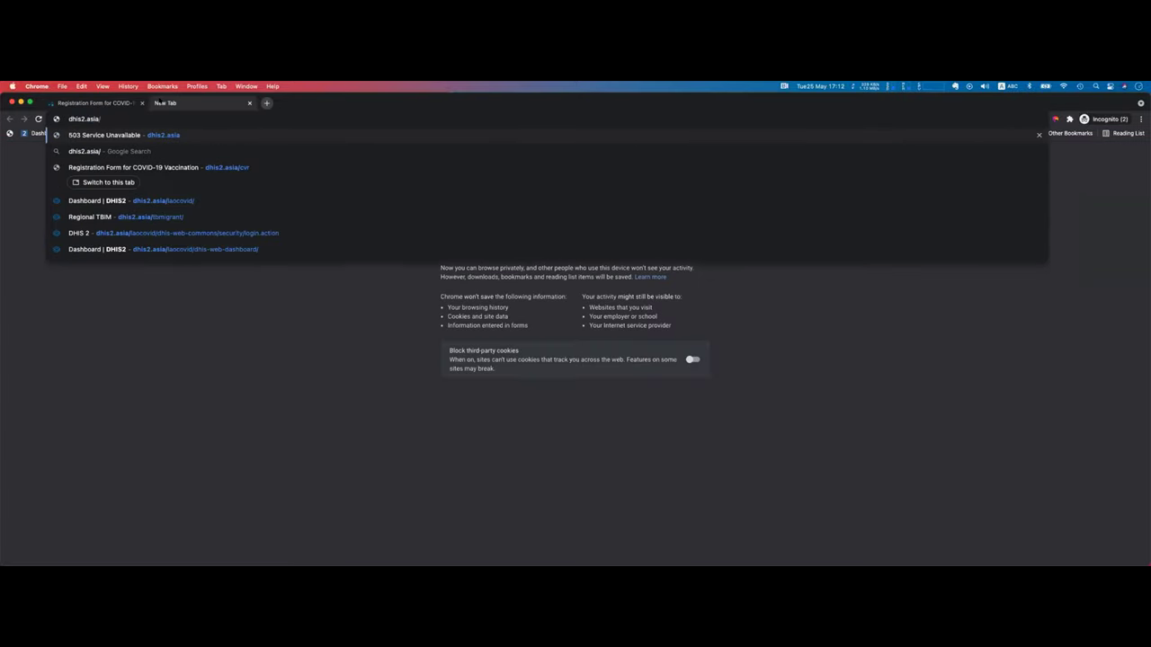
{"action": "type", "text": "lao"}
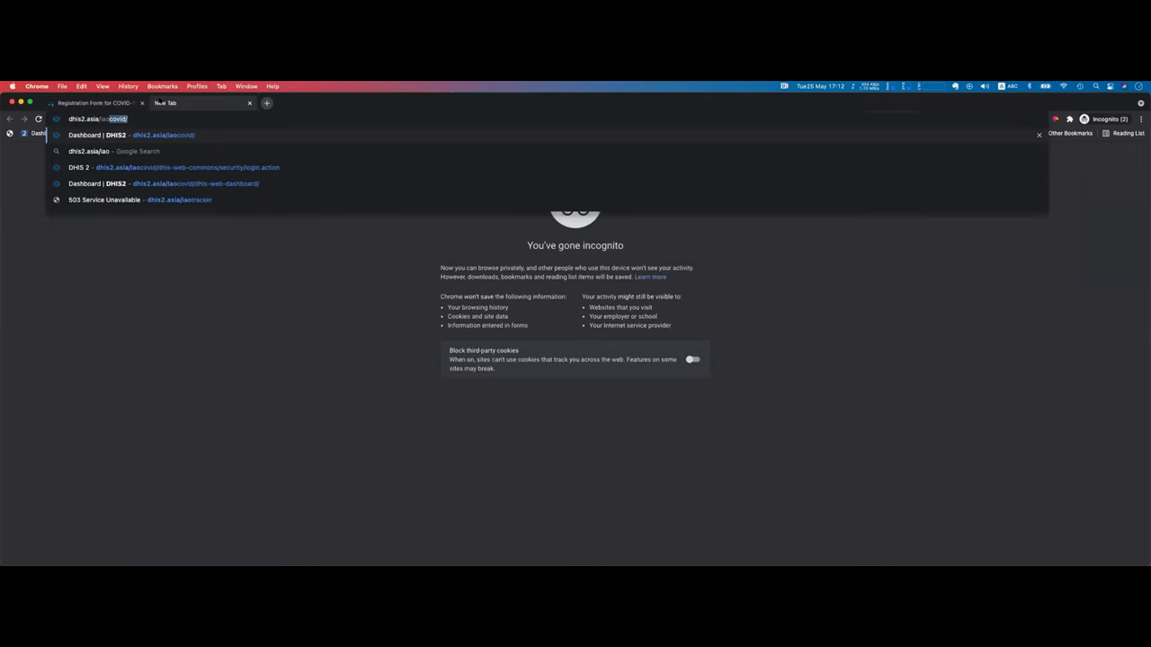
{"action": "key", "text": "Return"}
{"action": "left_click", "coordinate": [564, 338]}
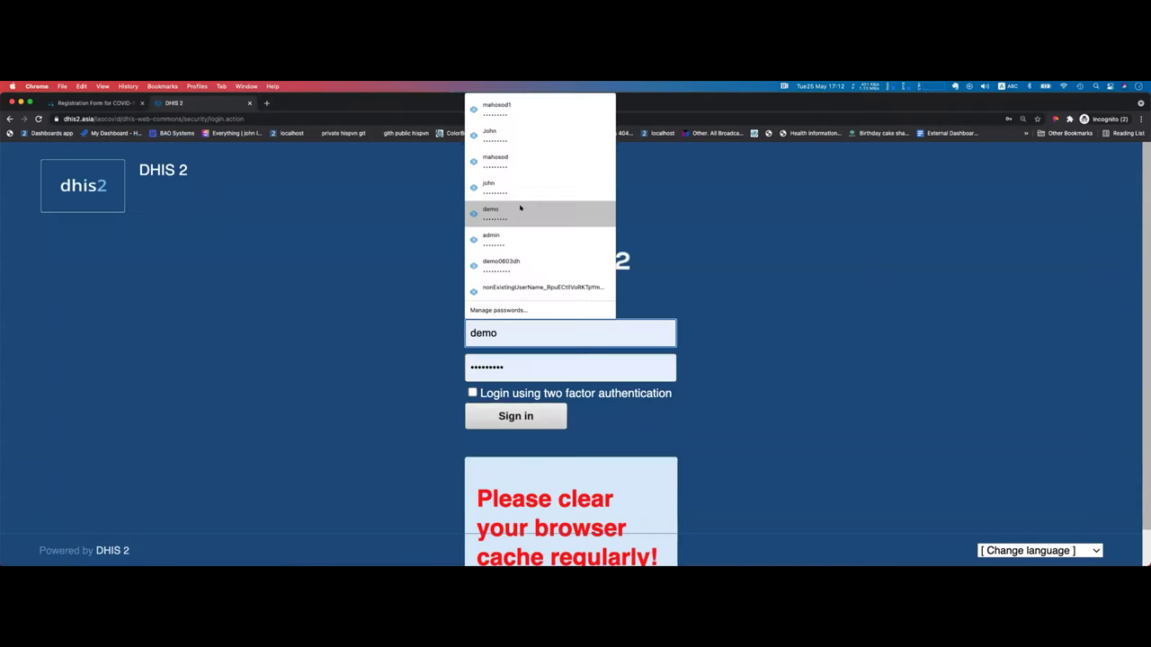
{"action": "left_click", "coordinate": [505, 135]}
{"action": "left_click", "coordinate": [538, 415]}
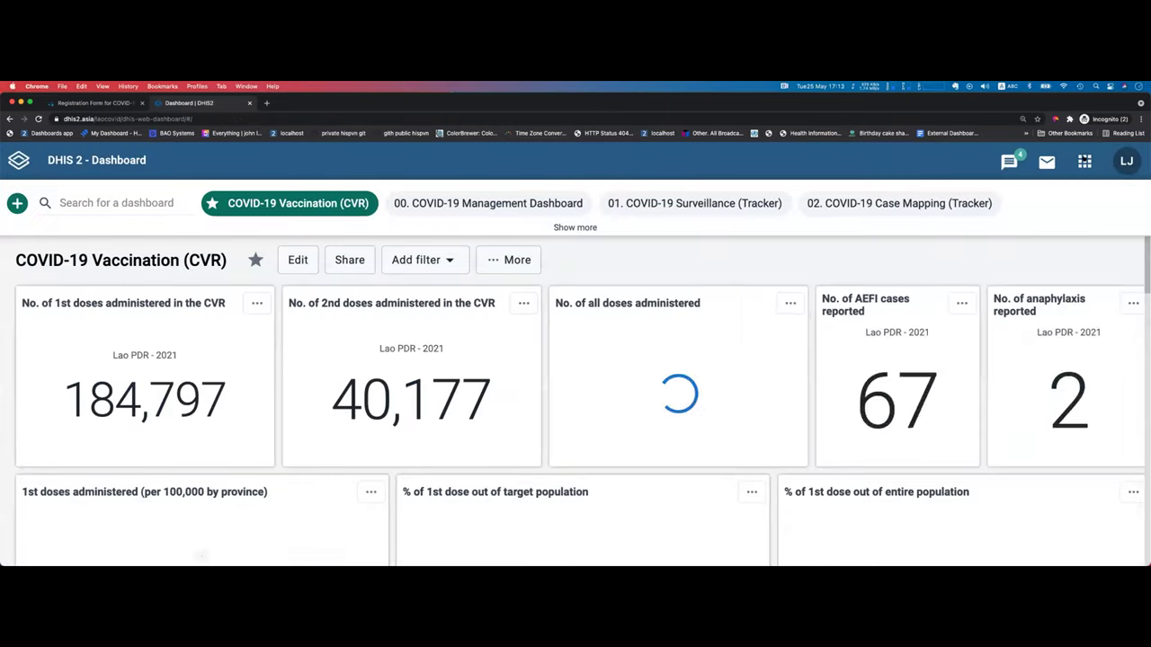
{"action": "left_click", "coordinate": [1084, 160]}
Step: Launch the Covid-19 Vaccine capture app from the apps list
{"action": "scroll", "coordinate": [905, 267], "scroll_direction": "down", "scroll_amount": 5}
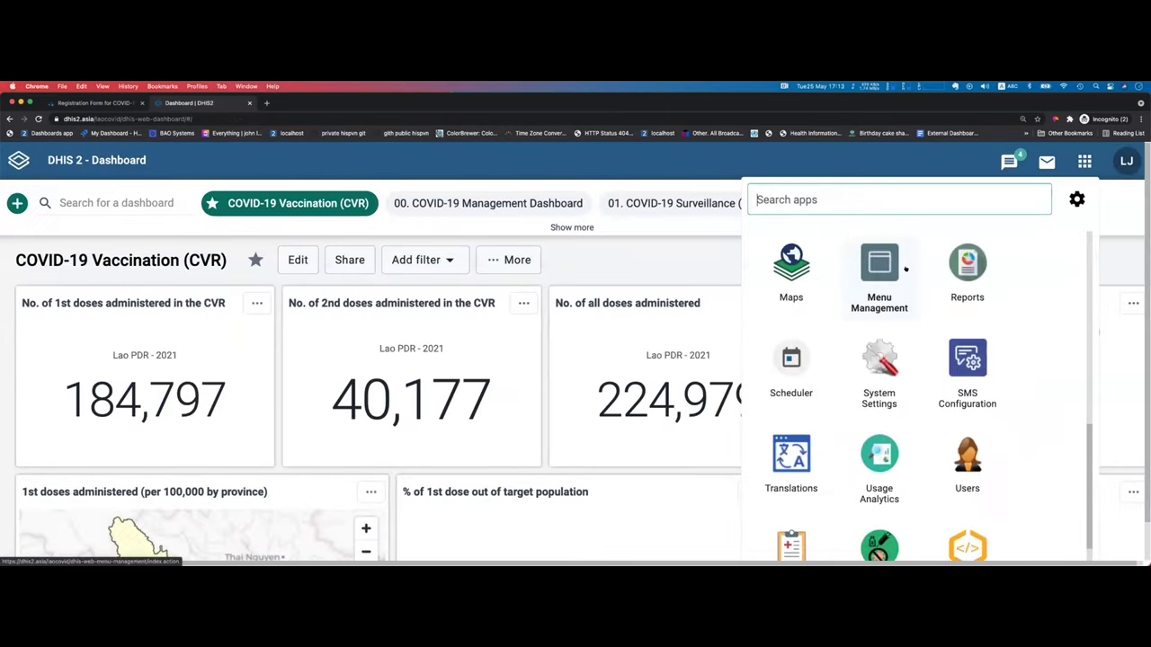
{"action": "scroll", "coordinate": [905, 268], "scroll_direction": "down", "scroll_amount": 3}
{"action": "left_click", "coordinate": [867, 440]}
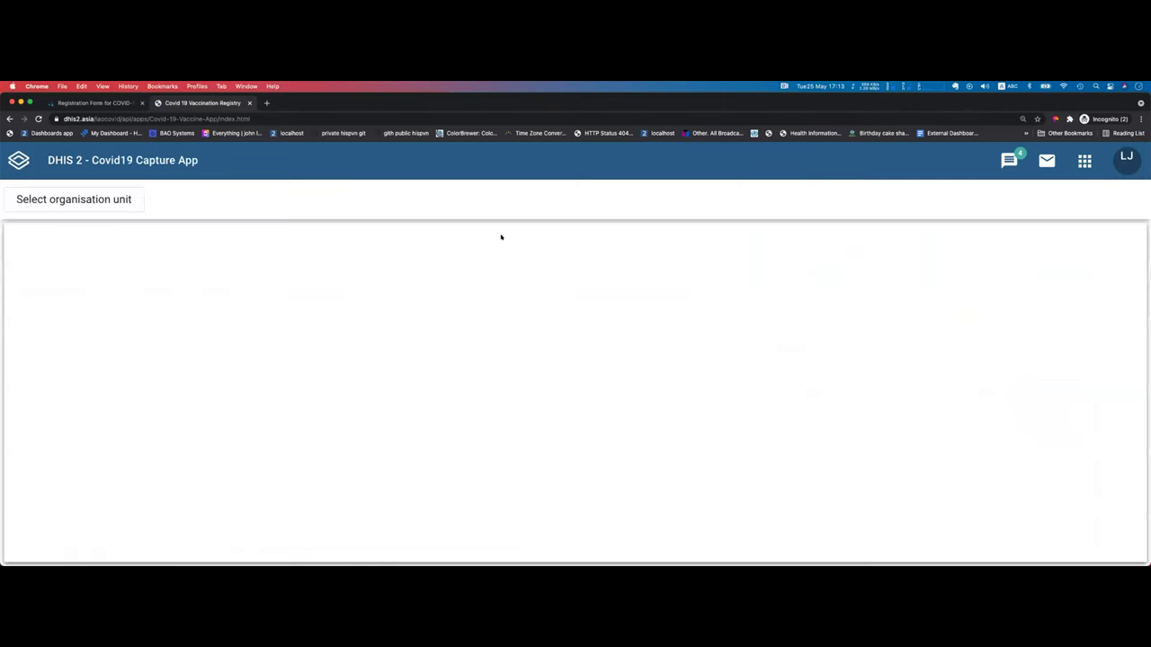
Step: Select 0001 CH Mahosot under 01 Vientiane Capital and open its scheduled self-registered client
{"action": "left_click", "coordinate": [64, 198]}
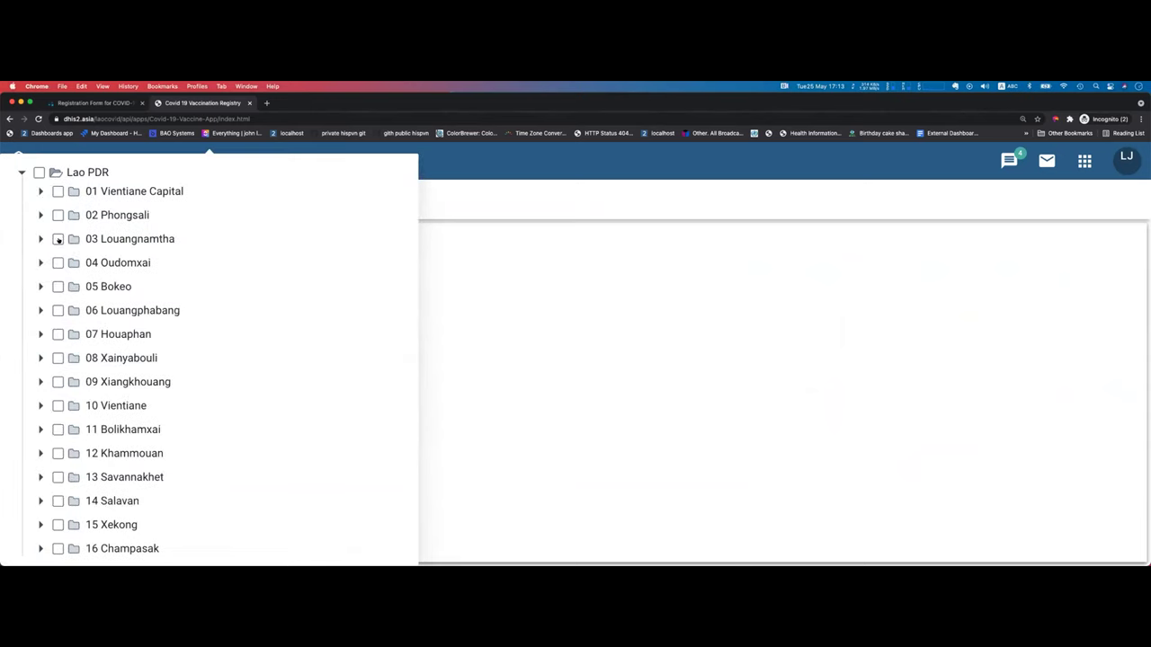
{"action": "left_click", "coordinate": [40, 192]}
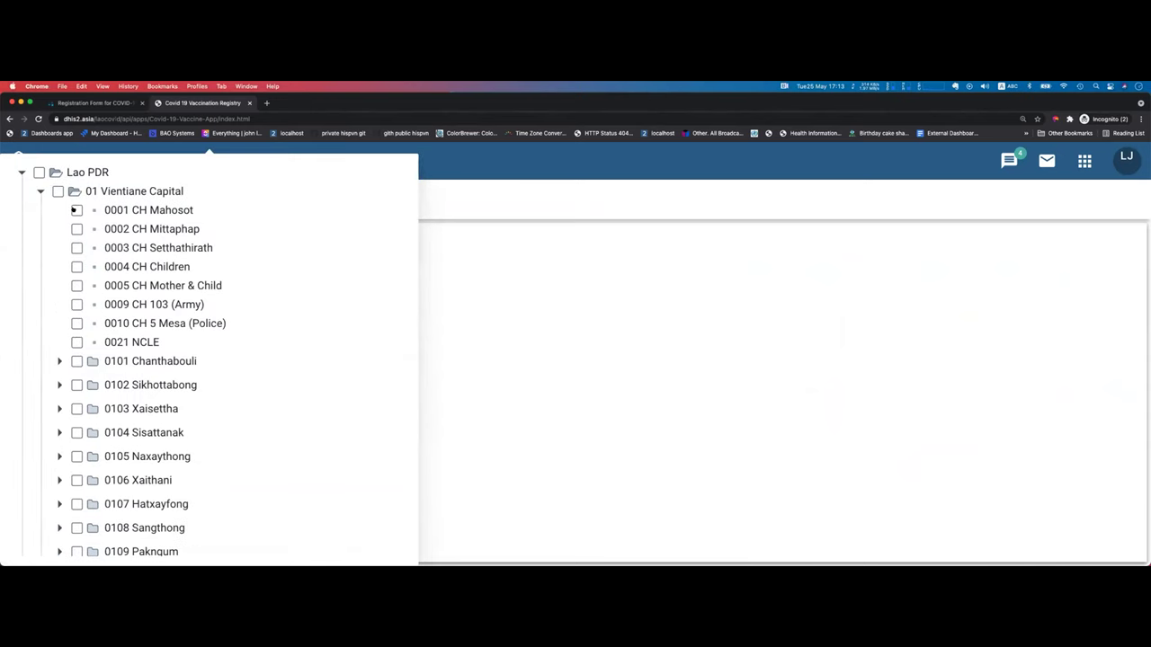
{"action": "left_click", "coordinate": [76, 210]}
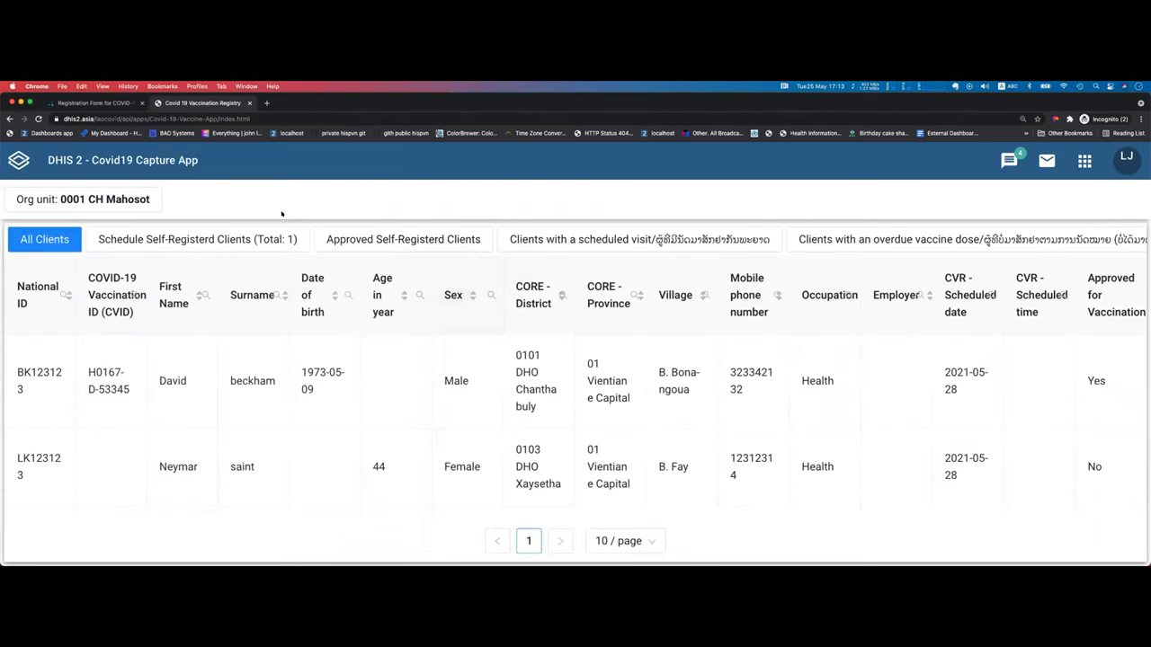
{"action": "left_click", "coordinate": [187, 237]}
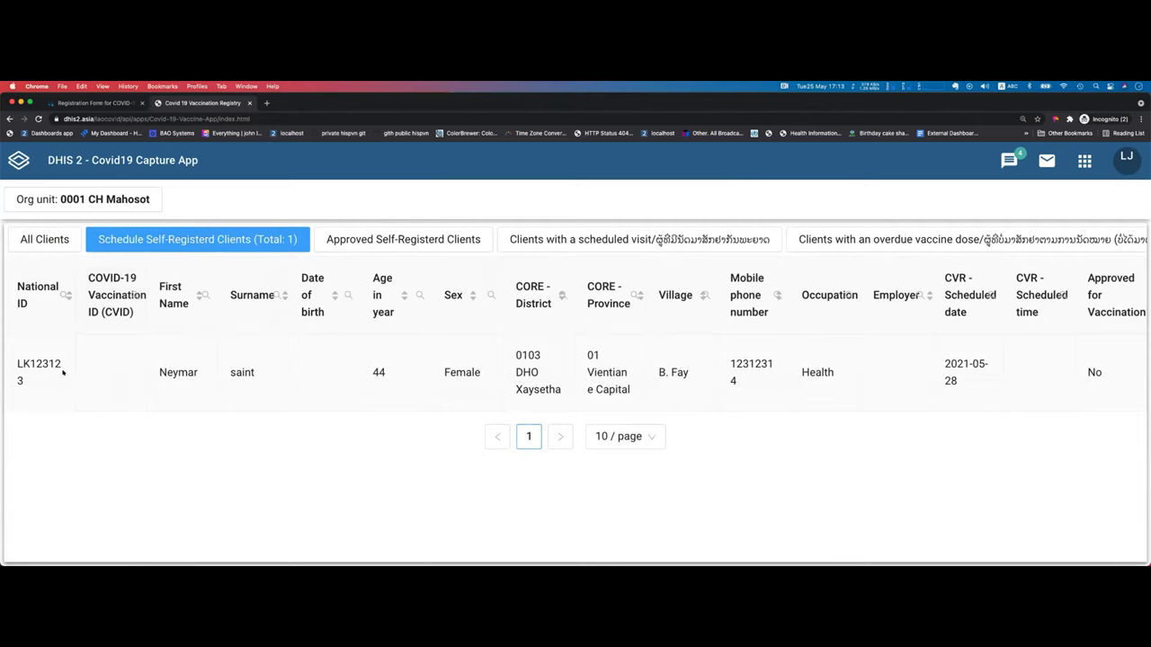
{"action": "left_click", "coordinate": [124, 369]}
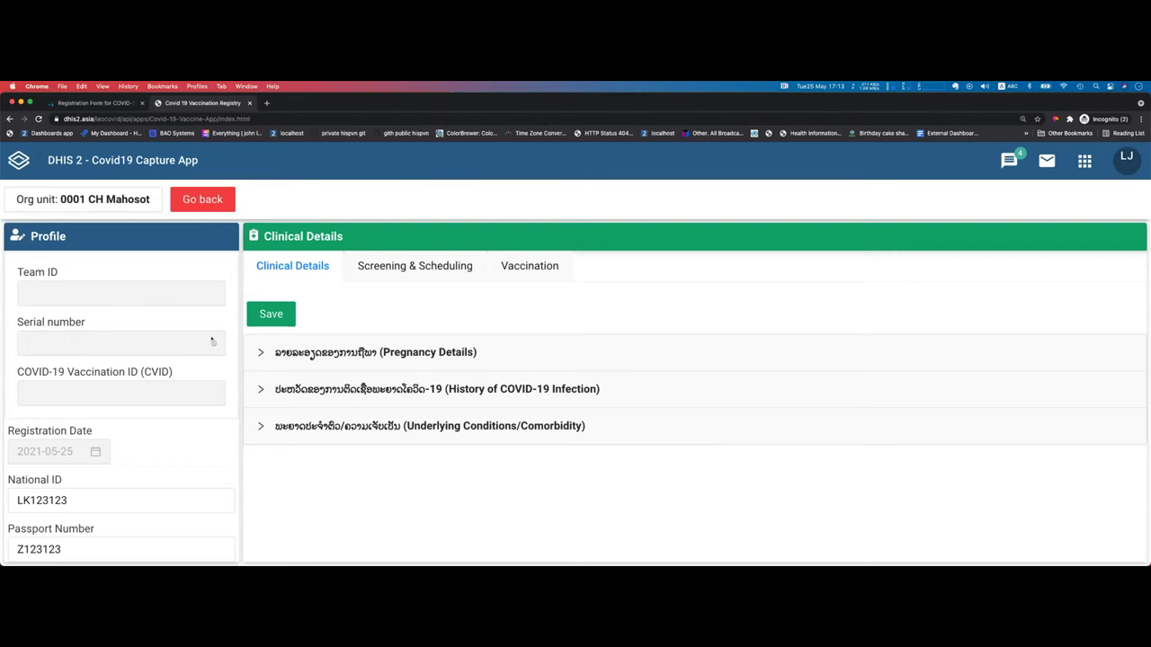
Step: Expand Pregnancy Details and set Approved for Vaccination to Yes under Screening & Scheduling
{"action": "left_click", "coordinate": [326, 353]}
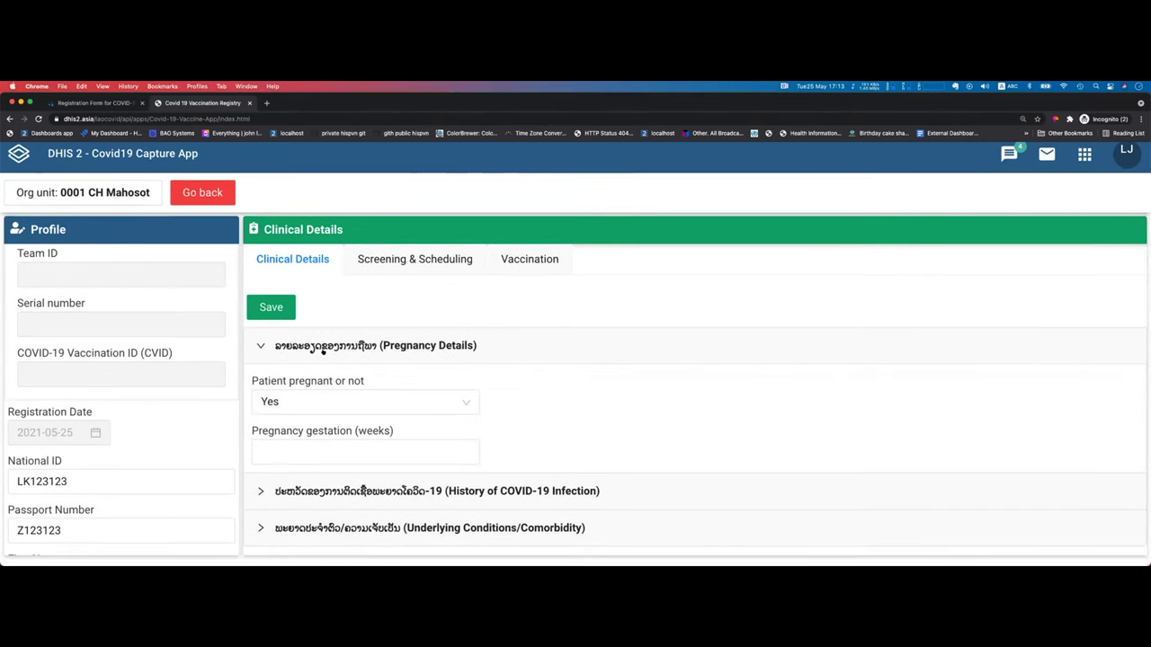
{"action": "left_click", "coordinate": [404, 266]}
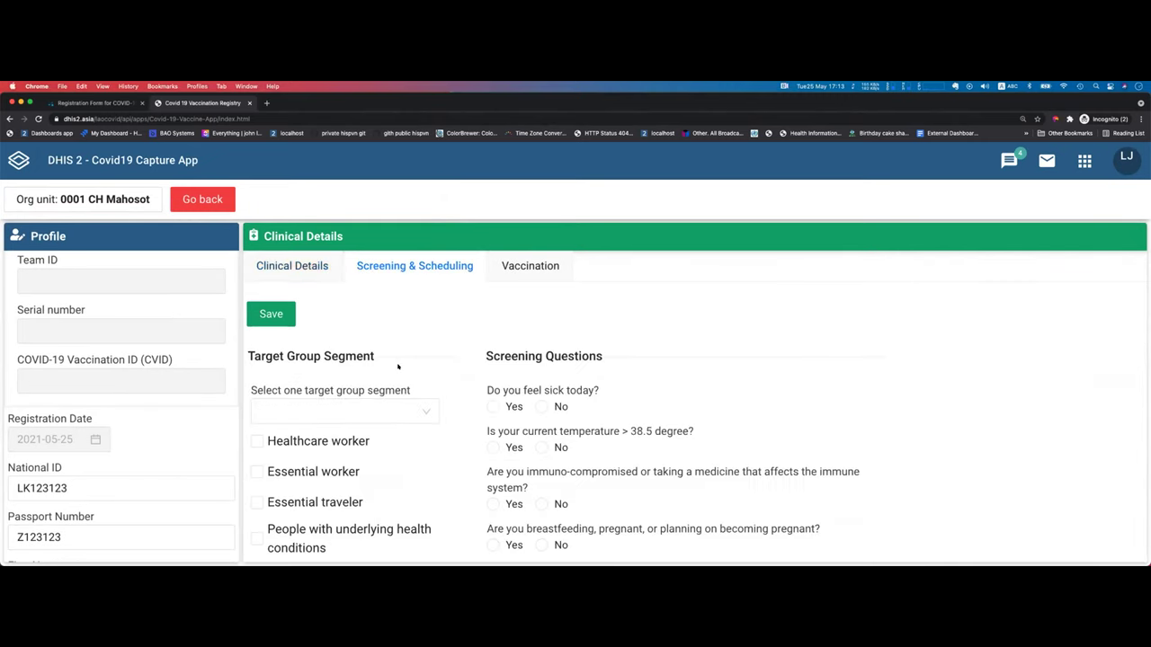
{"action": "scroll", "coordinate": [355, 331], "scroll_direction": "down", "scroll_amount": 2}
{"action": "scroll", "coordinate": [462, 353], "scroll_direction": "down", "scroll_amount": 3}
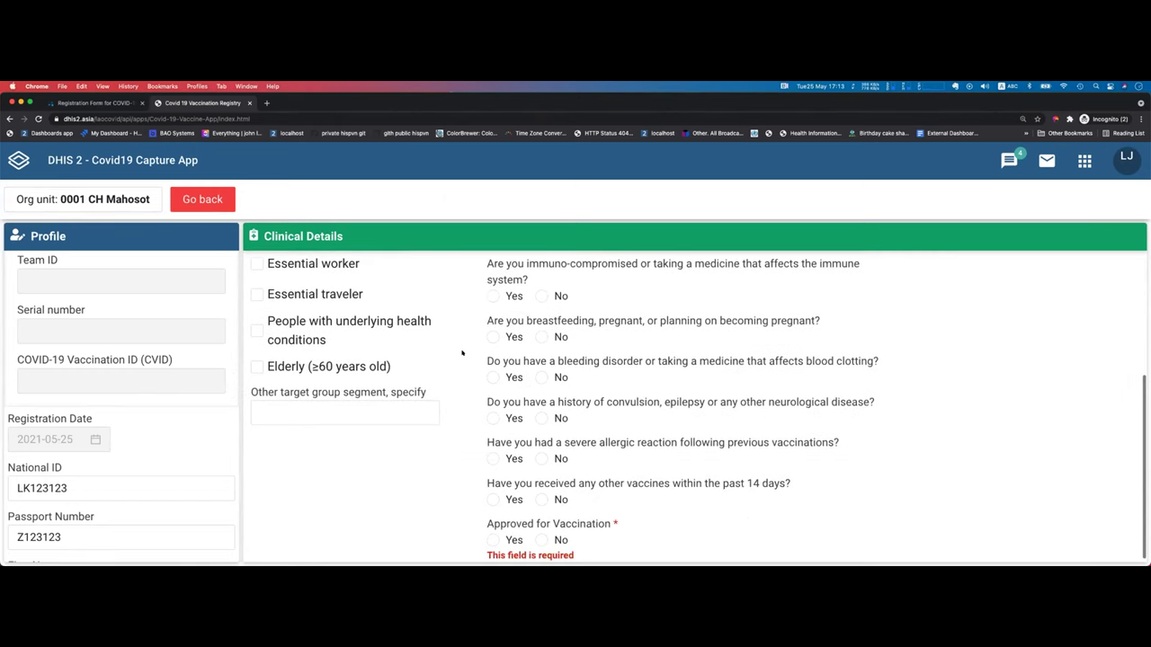
{"action": "left_click", "coordinate": [493, 535]}
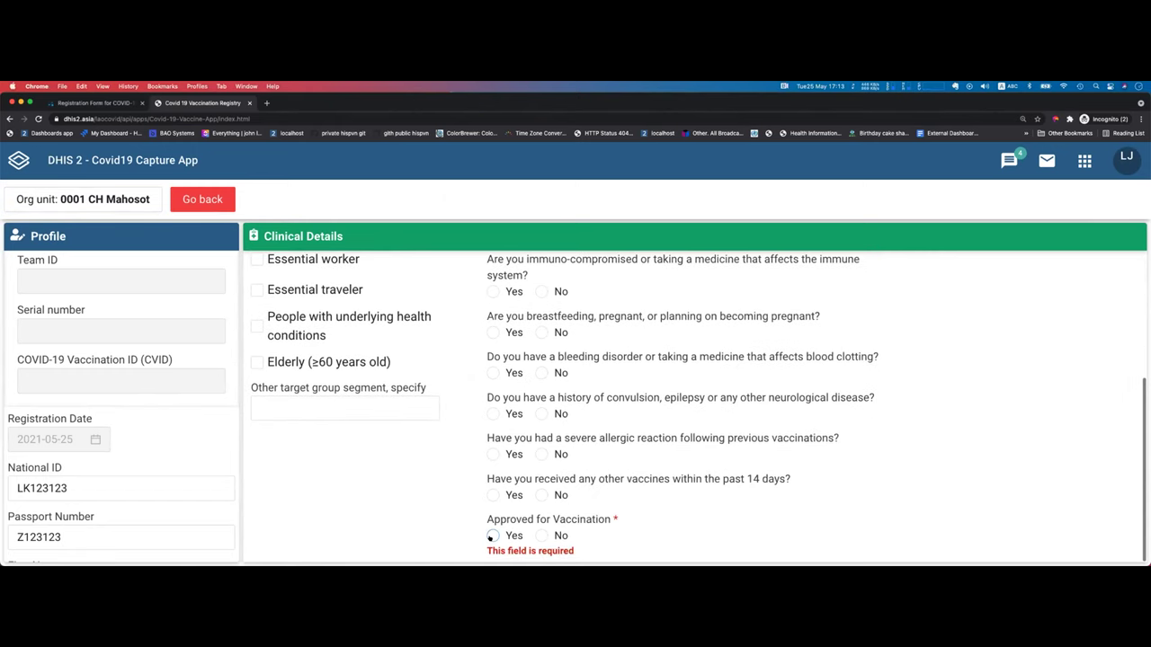
Step: Enter Team ID E and Serial number 23121
{"action": "scroll", "coordinate": [627, 512], "scroll_direction": "down", "scroll_amount": 1}
{"action": "scroll", "coordinate": [663, 488], "scroll_direction": "up", "scroll_amount": 2}
{"action": "left_click", "coordinate": [939, 328]}
{"action": "left_click", "coordinate": [939, 328]}
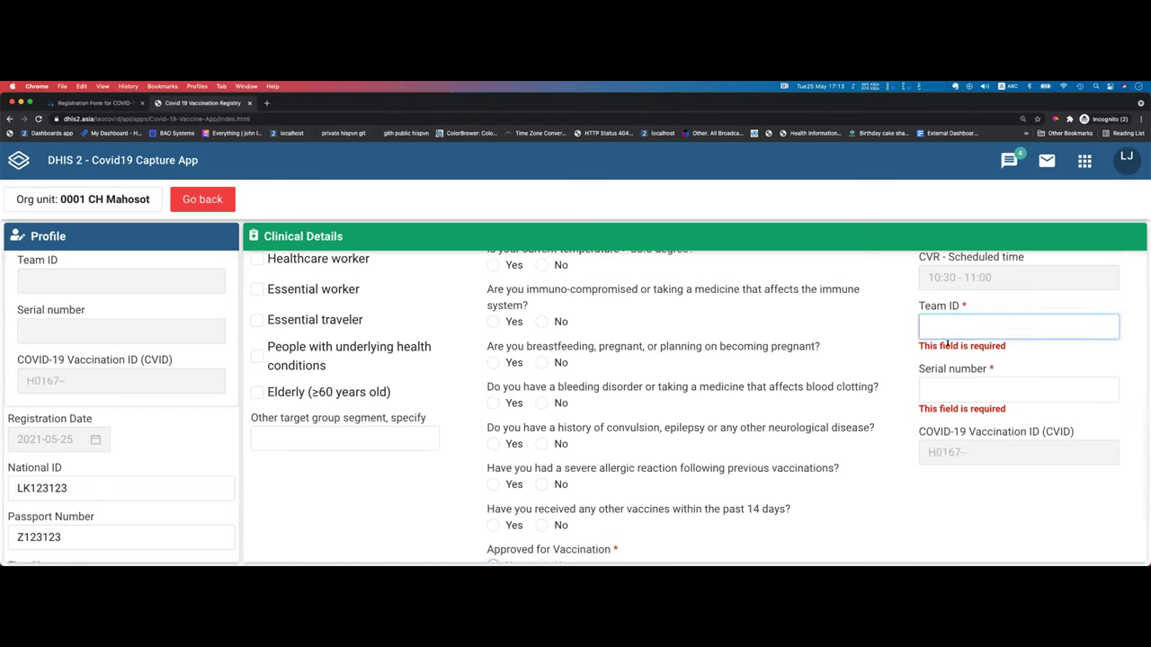
{"action": "type", "text": "E"}
{"action": "left_click", "coordinate": [1007, 376]}
Step: Check the scheduled vaccination date calendar and close it without choosing a date
{"action": "scroll", "coordinate": [905, 407], "scroll_direction": "up", "scroll_amount": 4}
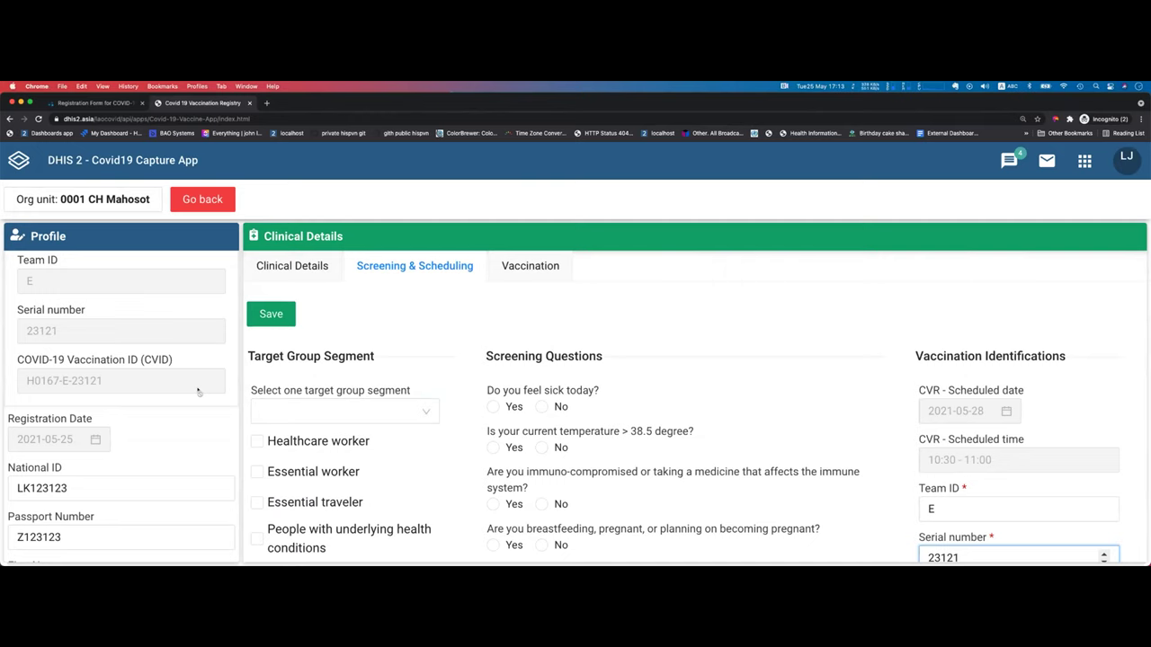
{"action": "scroll", "coordinate": [426, 412], "scroll_direction": "down", "scroll_amount": 4}
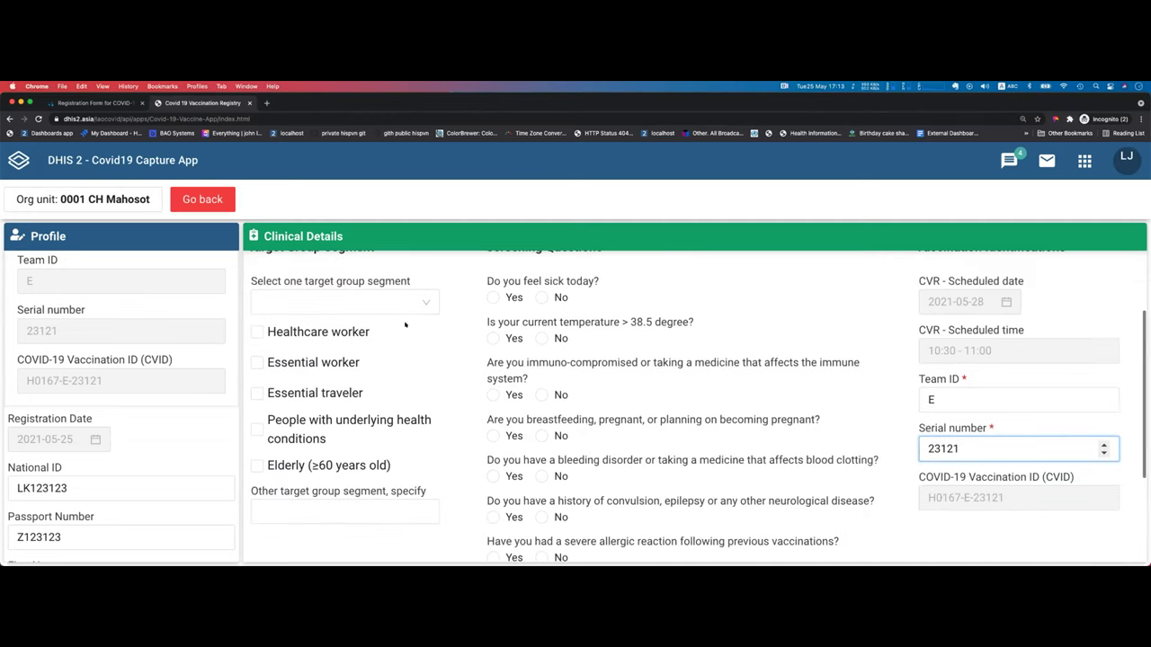
{"action": "scroll", "coordinate": [405, 324], "scroll_direction": "down", "scroll_amount": 2}
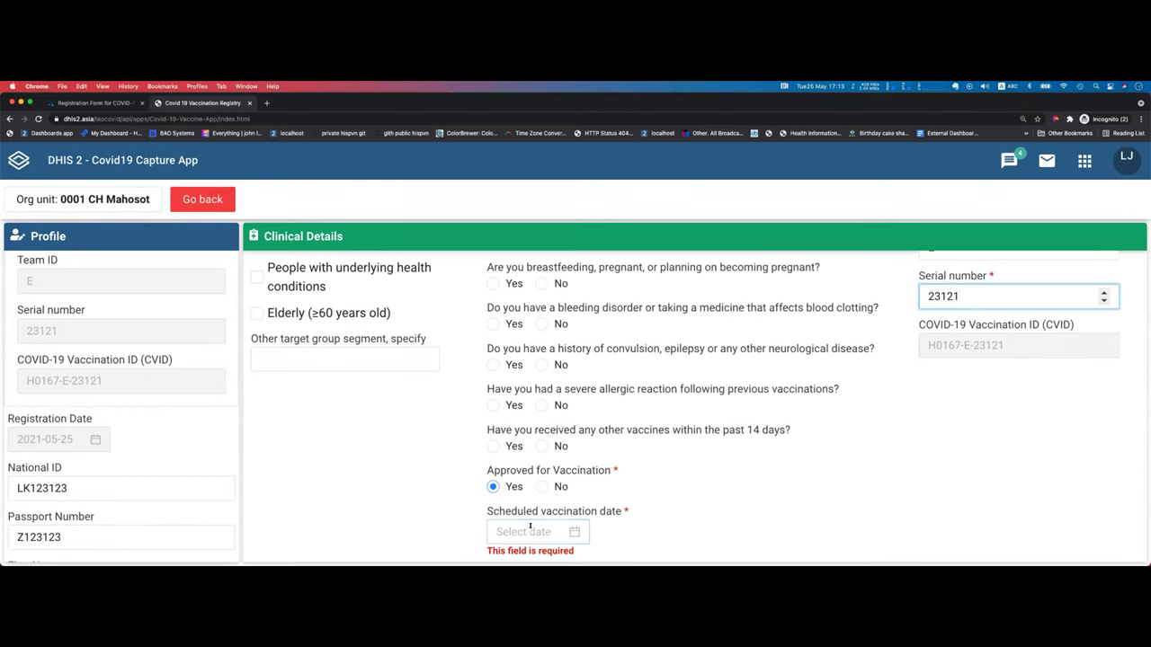
{"action": "left_click", "coordinate": [530, 530]}
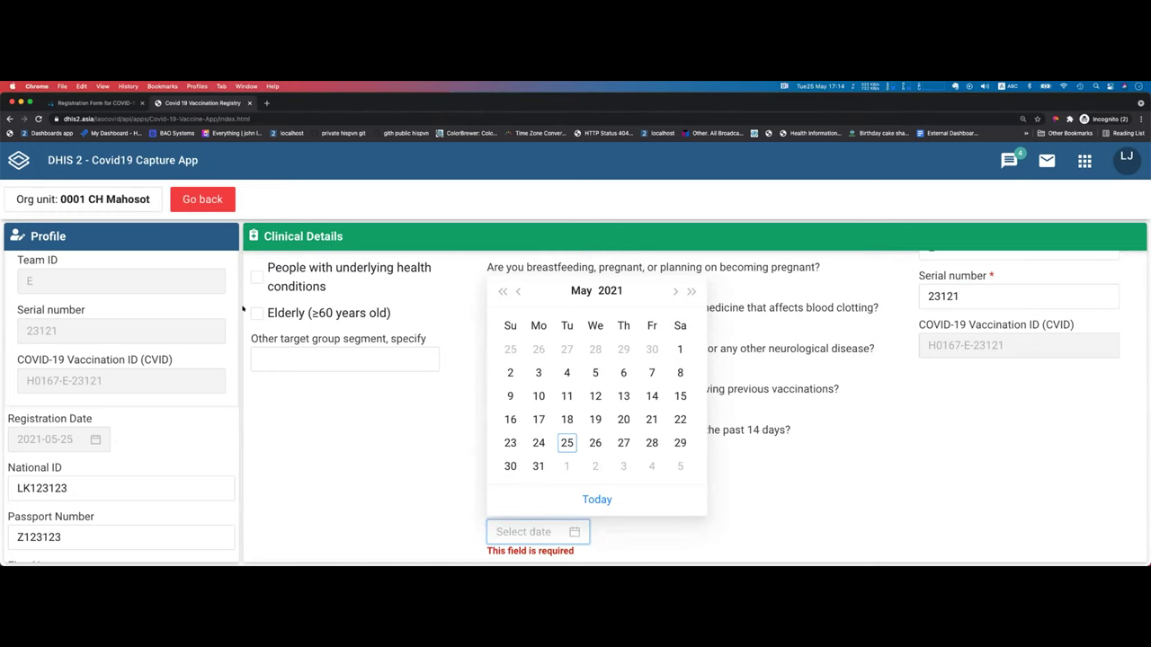
{"action": "left_click", "coordinate": [341, 397]}
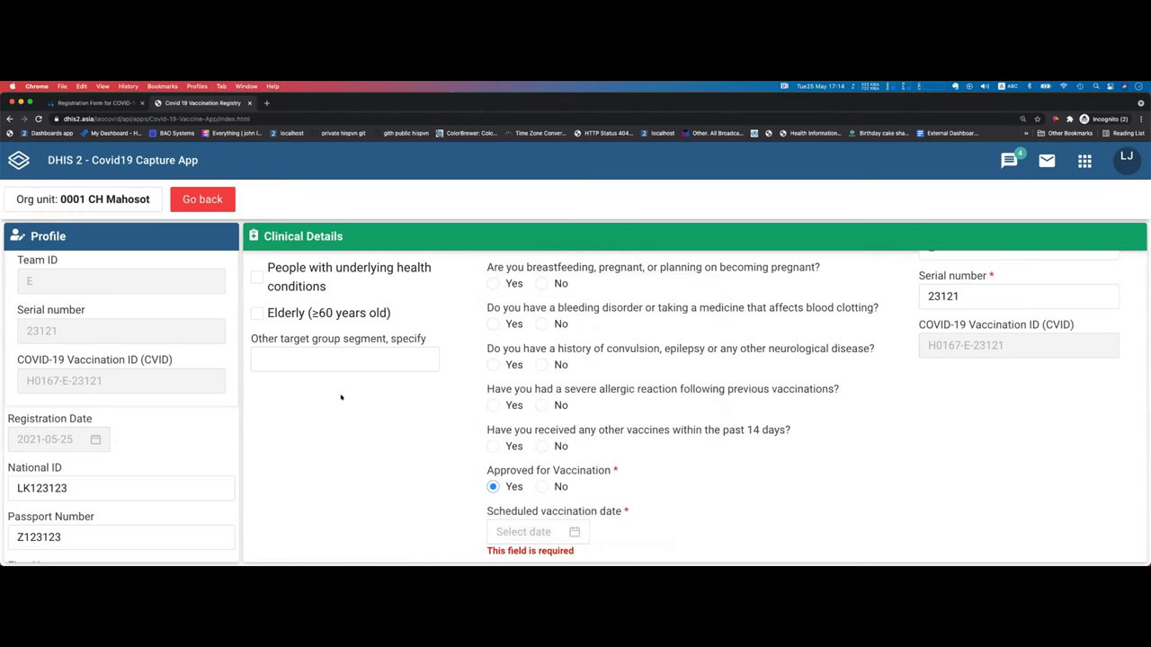
Step: Review the Screening & Scheduling form, then show all open windows
{"action": "scroll", "coordinate": [138, 352], "scroll_direction": "down", "scroll_amount": 4}
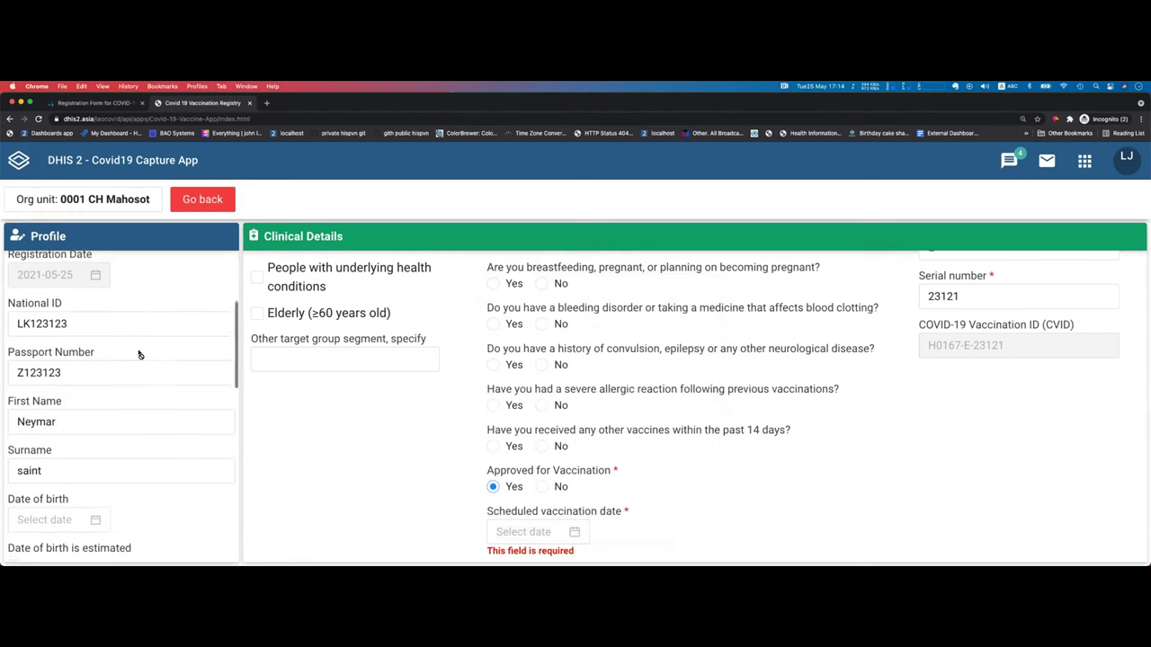
{"action": "scroll", "coordinate": [139, 352], "scroll_direction": "down", "scroll_amount": 5}
{"action": "scroll", "coordinate": [138, 346], "scroll_direction": "up", "scroll_amount": 9}
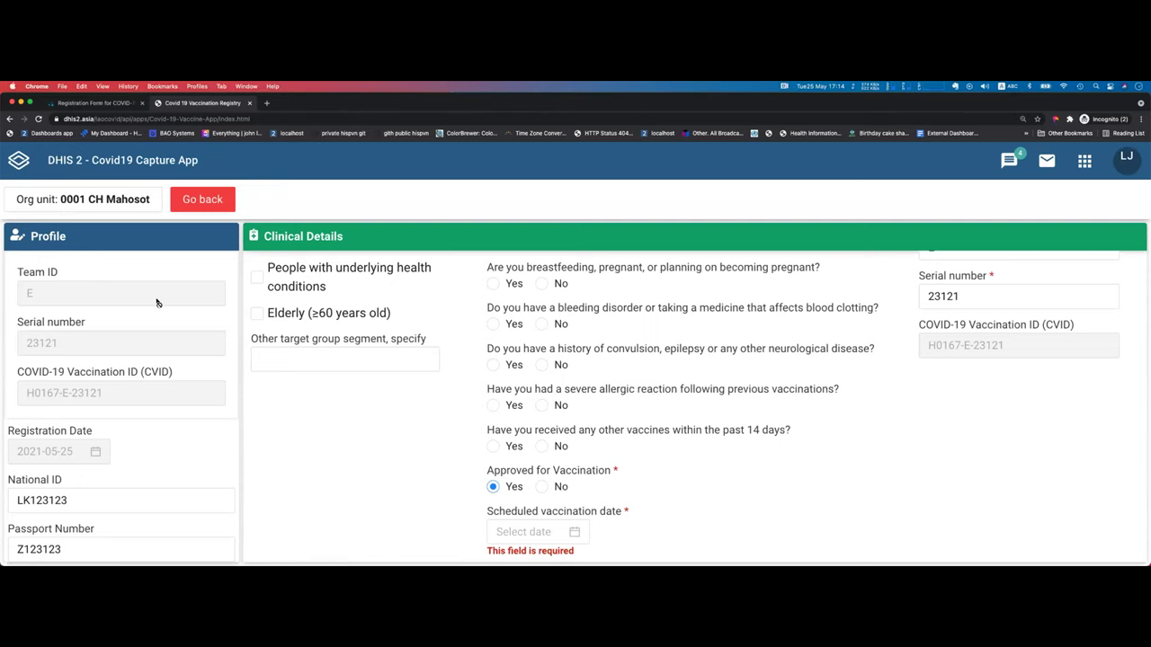
{"action": "scroll", "coordinate": [290, 326], "scroll_direction": "up", "scroll_amount": 1}
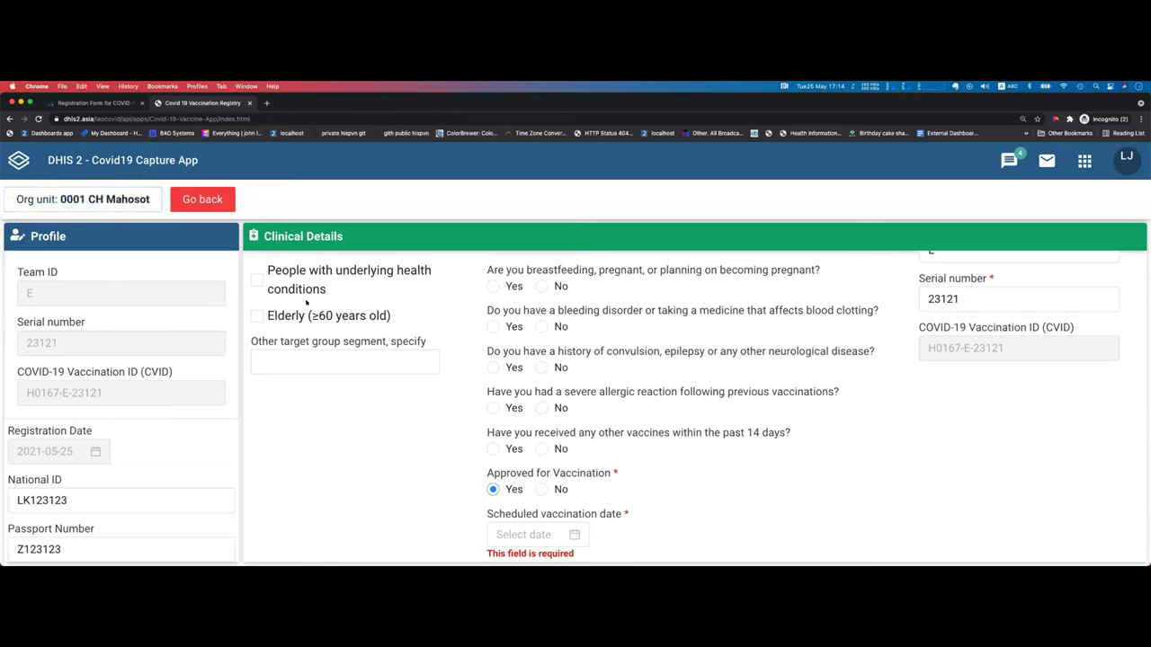
{"action": "scroll", "coordinate": [310, 306], "scroll_direction": "up", "scroll_amount": 5}
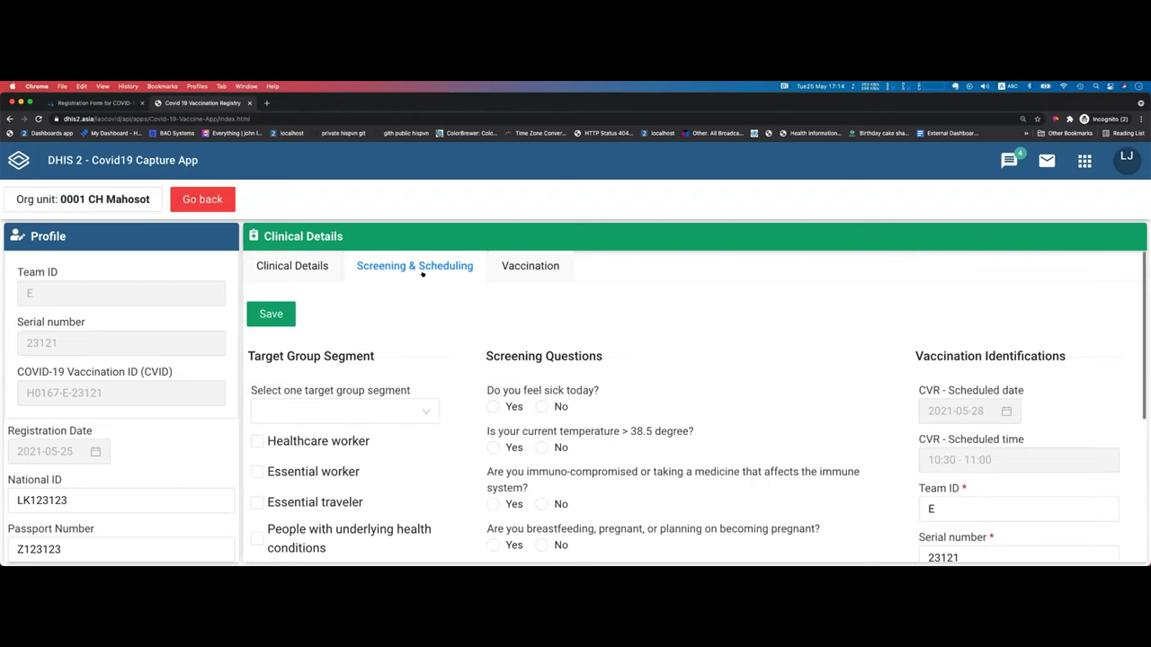
{"action": "scroll", "coordinate": [441, 322], "scroll_direction": "down", "scroll_amount": 2}
{"action": "scroll", "coordinate": [441, 322], "scroll_direction": "up", "scroll_amount": 2}
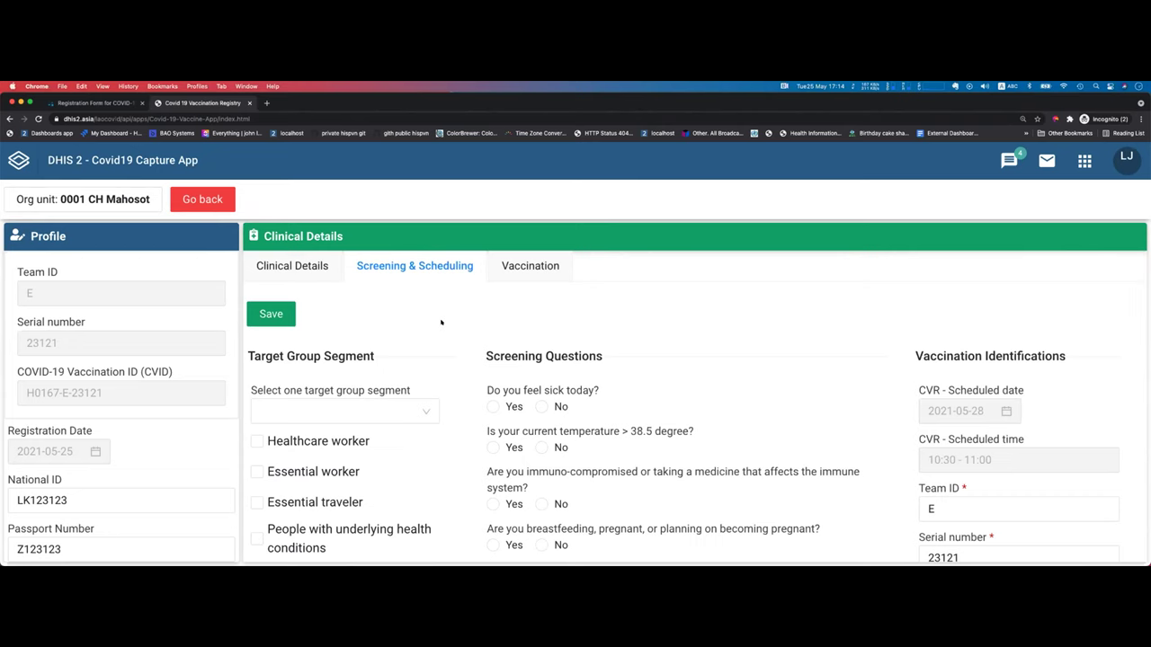
{"action": "key", "text": "ctrl+Up"}
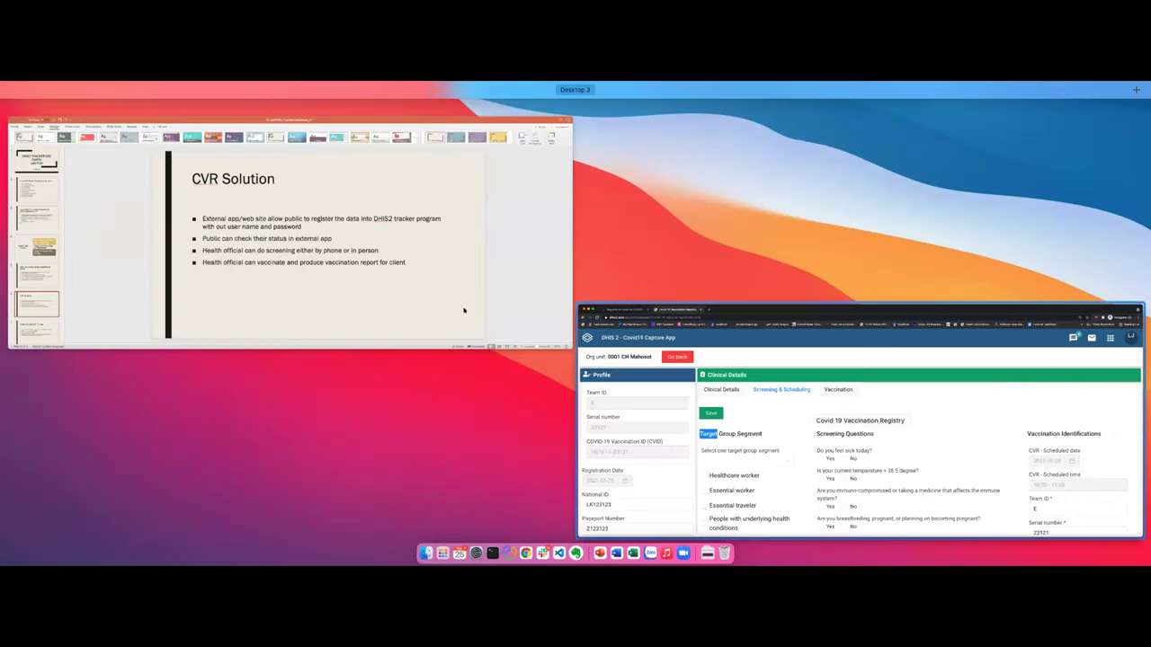
Step: Back in PowerPoint, present slide 7, the Cause of Death ICD 11 app, full screen
{"action": "key", "text": "ctrl+Up"}
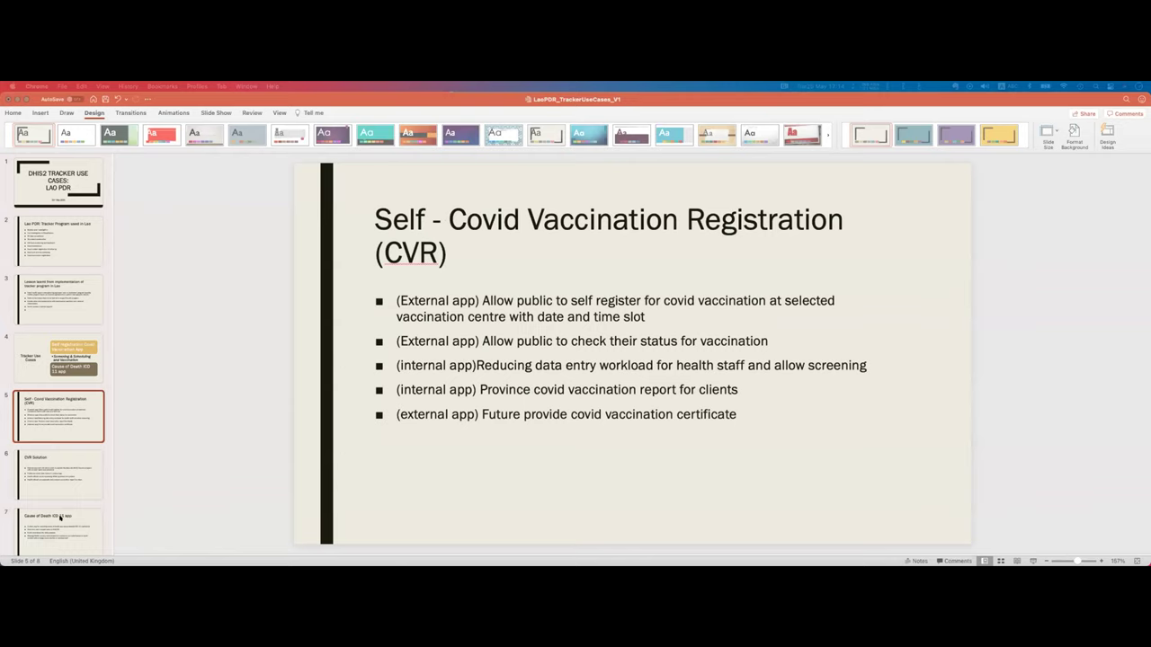
{"action": "left_click", "coordinate": [60, 517]}
{"action": "key", "text": "super+shift+Return"}
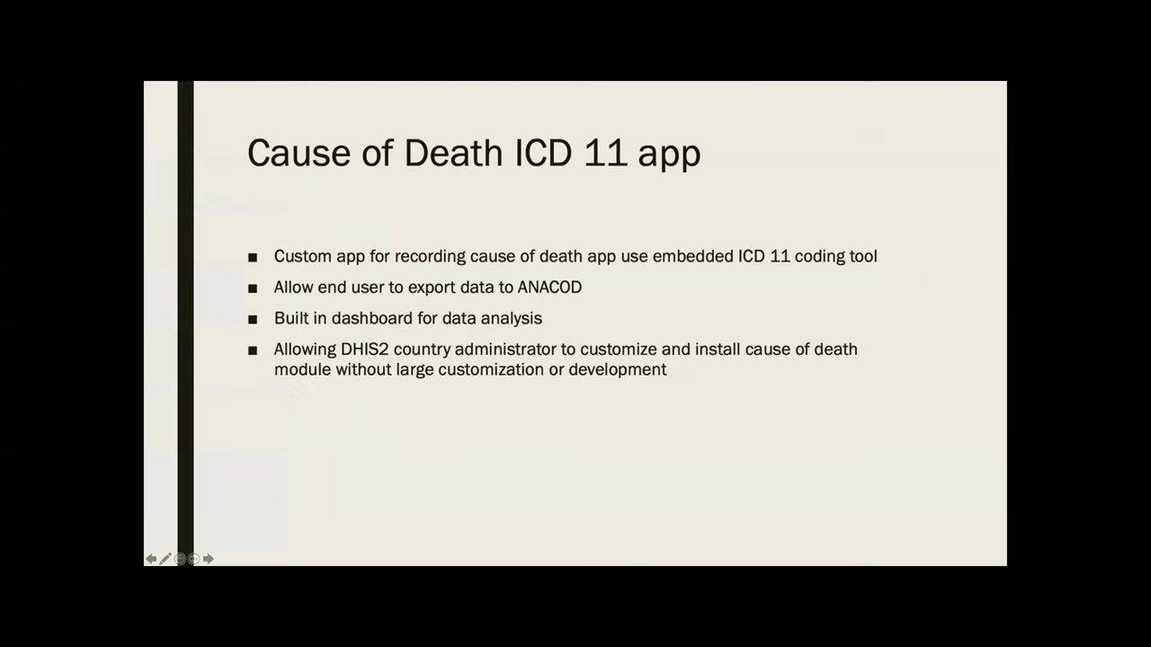